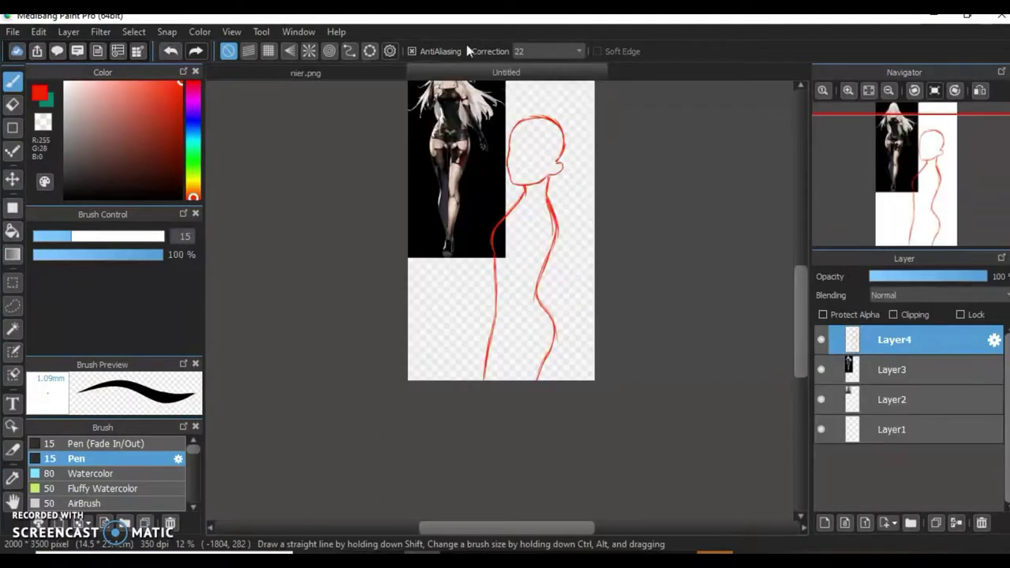
Sketch the figure's lower torso and leg lines down to the bottom of the canvas with the red Pen on Layer4
key(v)
click(12, 84)
scroll(516, 430, up, 2)
drag(468, 377, 472, 286)
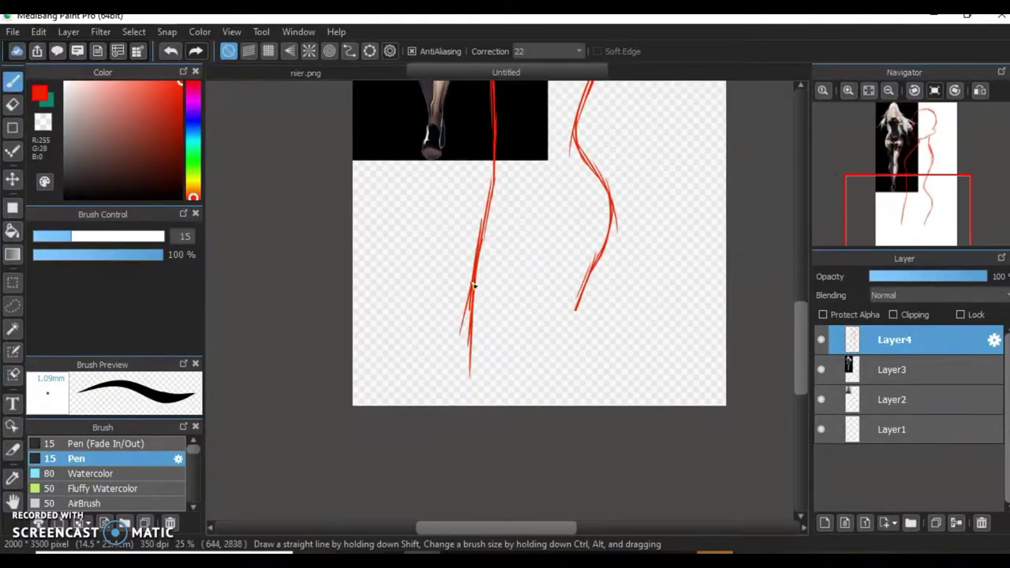
scroll(612, 377, down, 2)
click(342, 72)
click(506, 72)
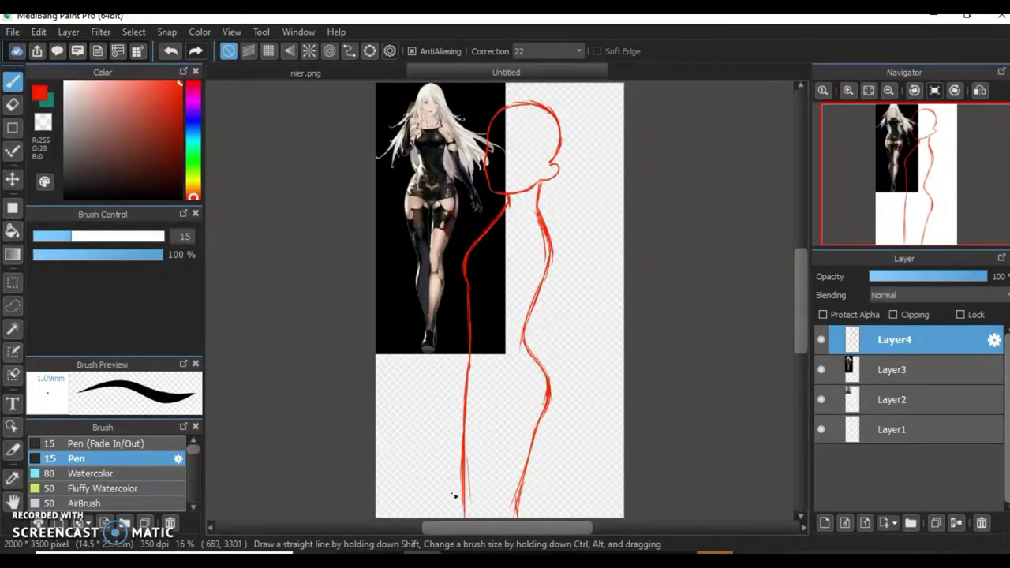
Flip the canvas horizontally to check the sketch's proportions, and flip it back to its original orientation
click(37, 32)
click(83, 215)
key(ctrl+t)
scroll(604, 354, up, 2)
click(752, 519)
click(38, 31)
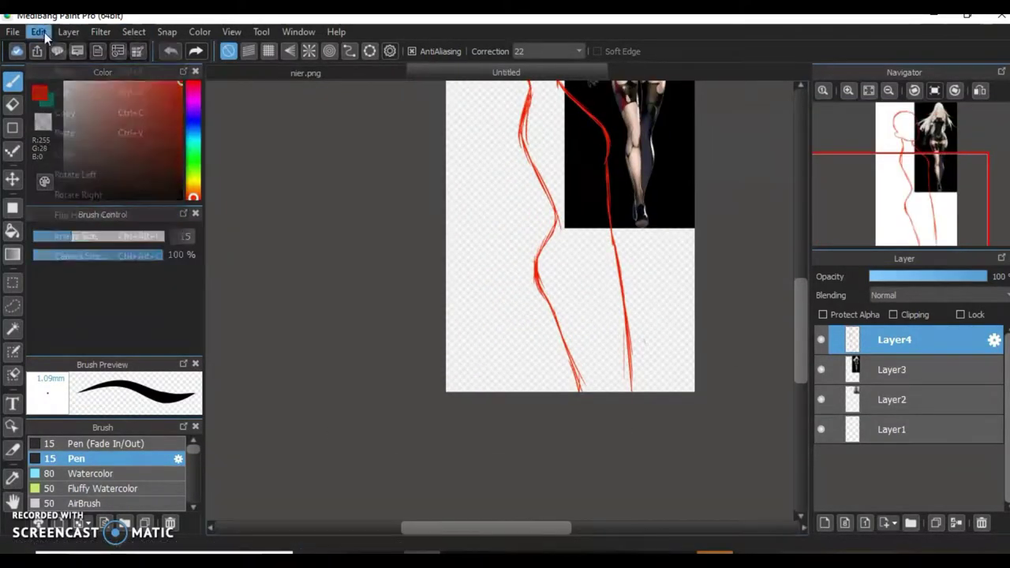
Sketch the near arm from the shoulder down across the torso in red
scroll(532, 235, up, 2)
drag(505, 260, 532, 235)
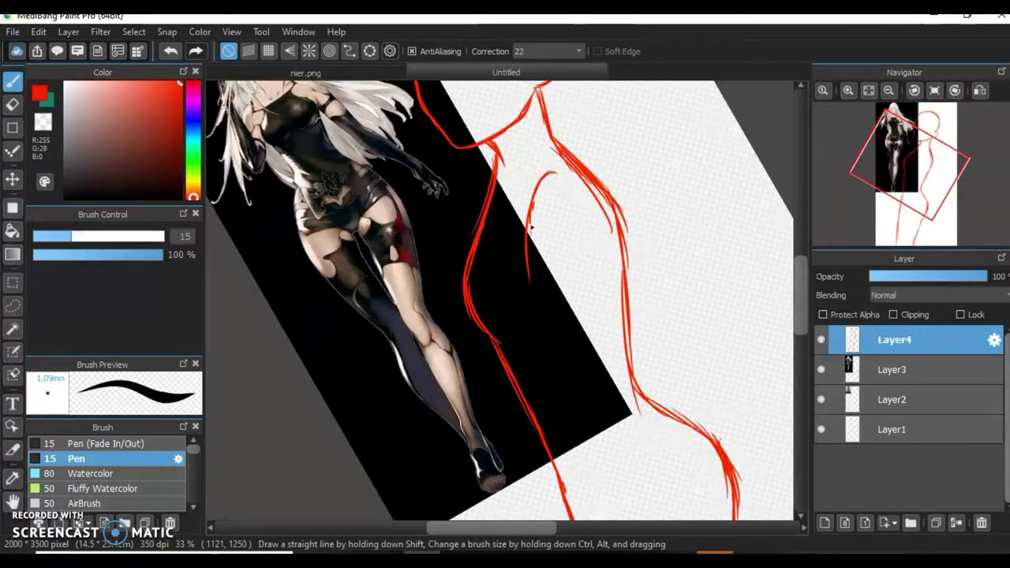
scroll(546, 203, down, 2)
scroll(528, 344, down, 3)
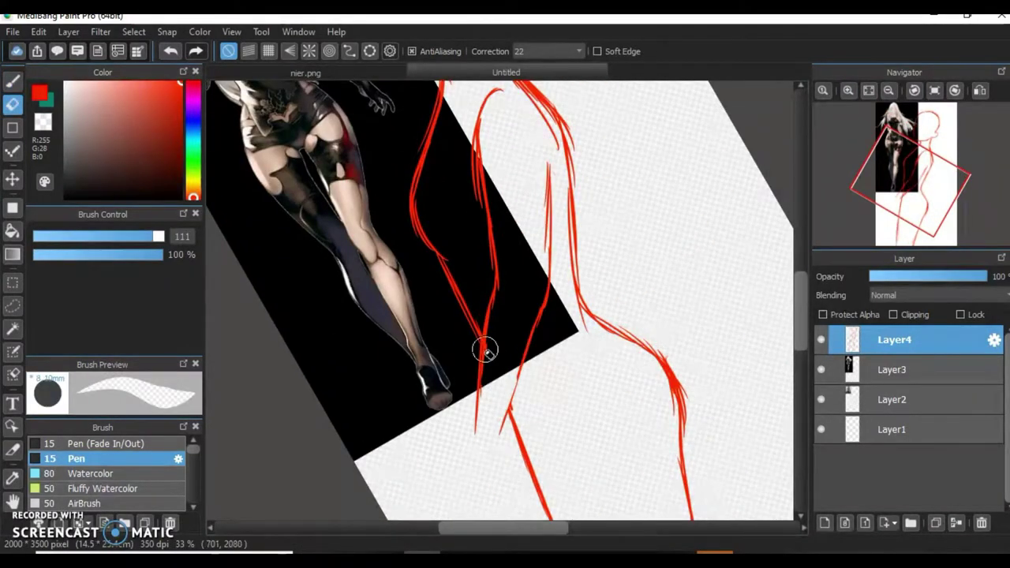
scroll(489, 189, up, 3)
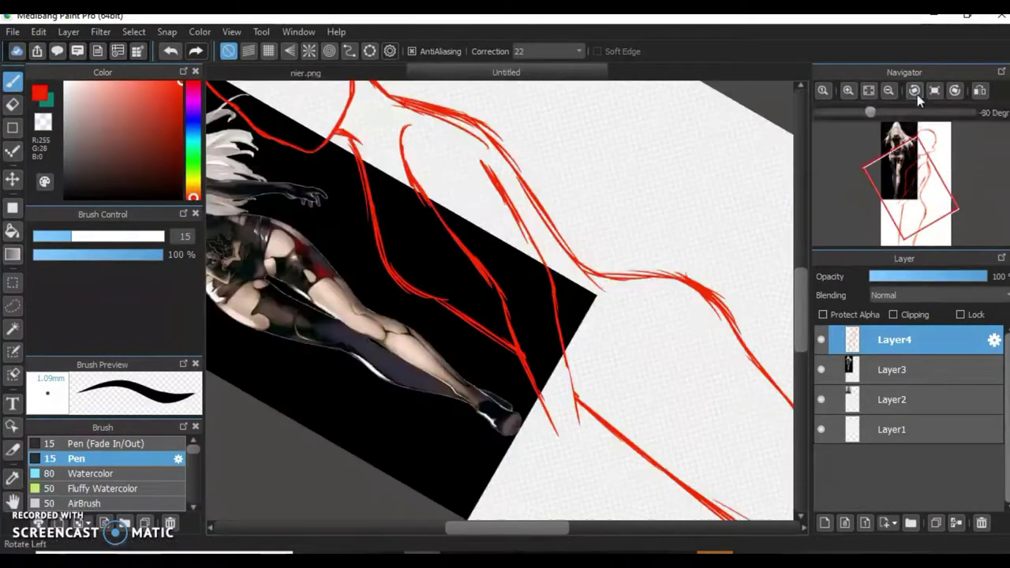
Erase the torso lines crossing the arm and rework the forearm and upper leg lines with the red Pen
click(868, 90)
key(e)
key(b)
drag(514, 350, 530, 398)
key(e)
key(b)
drag(513, 347, 531, 387)
drag(323, 361, 590, 388)
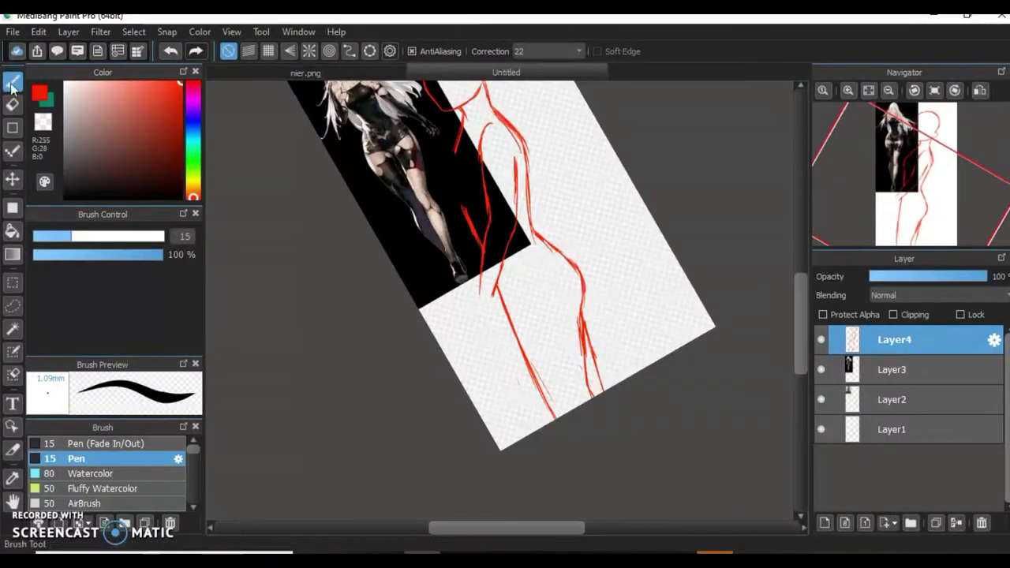
Sketch the eye, nose and mouth on the head in red
scroll(493, 217, up, 3)
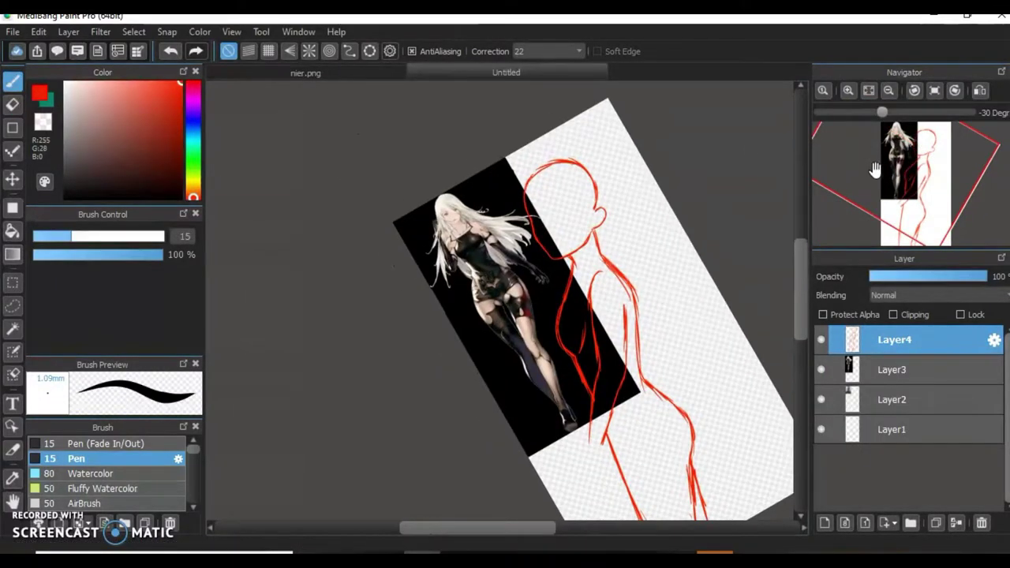
drag(485, 228, 447, 306)
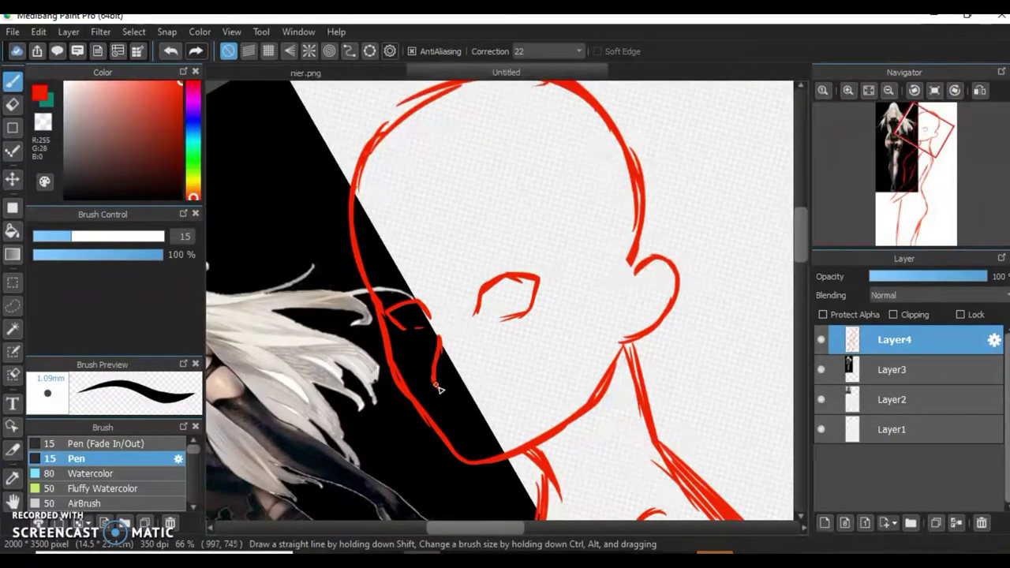
drag(434, 377, 586, 405)
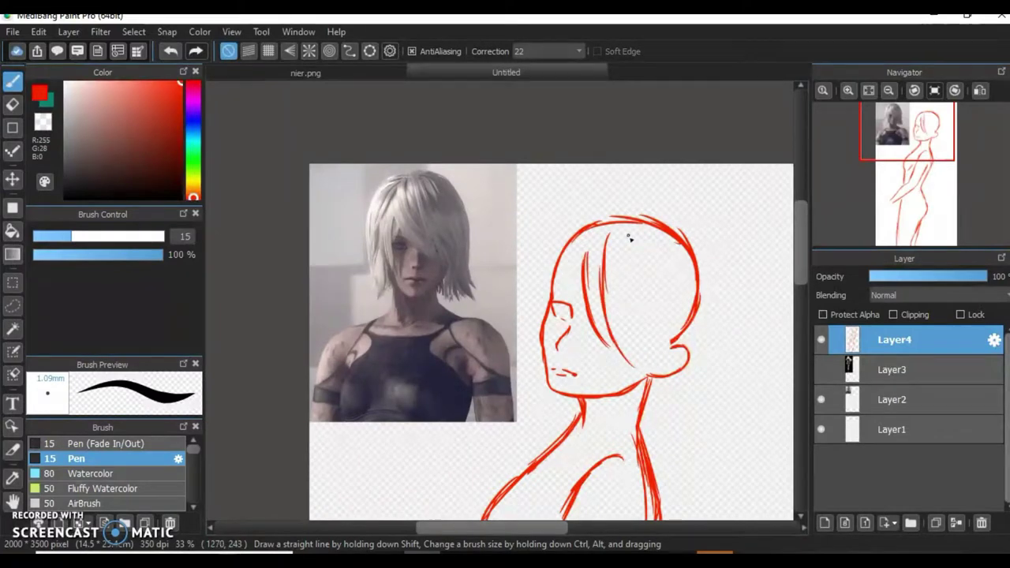
Sketch the short bobbed hair with fringe strands over the face and pointed ends at the neck, following the portrait reference
drag(559, 292, 581, 263)
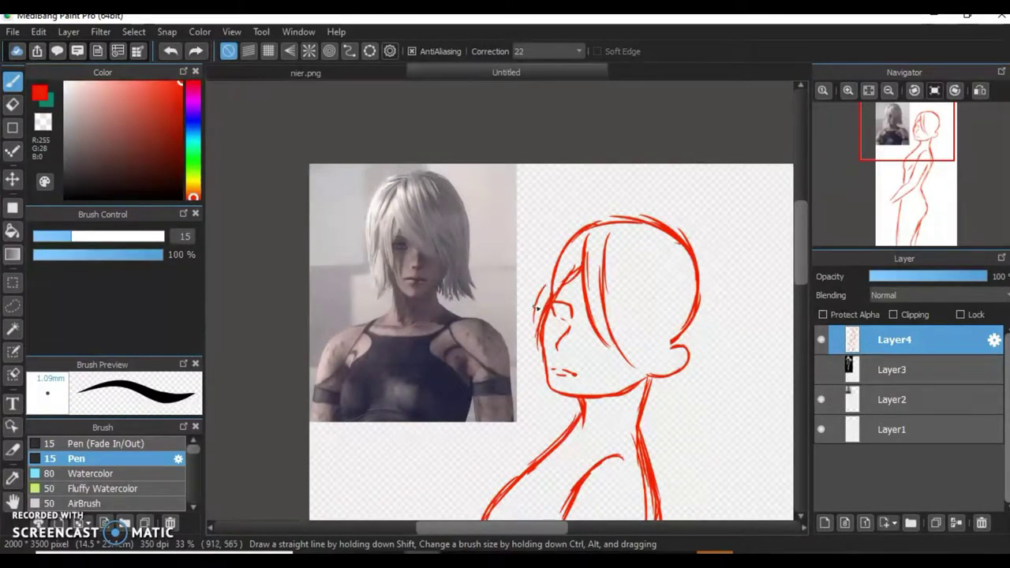
key(ctrl+Left)
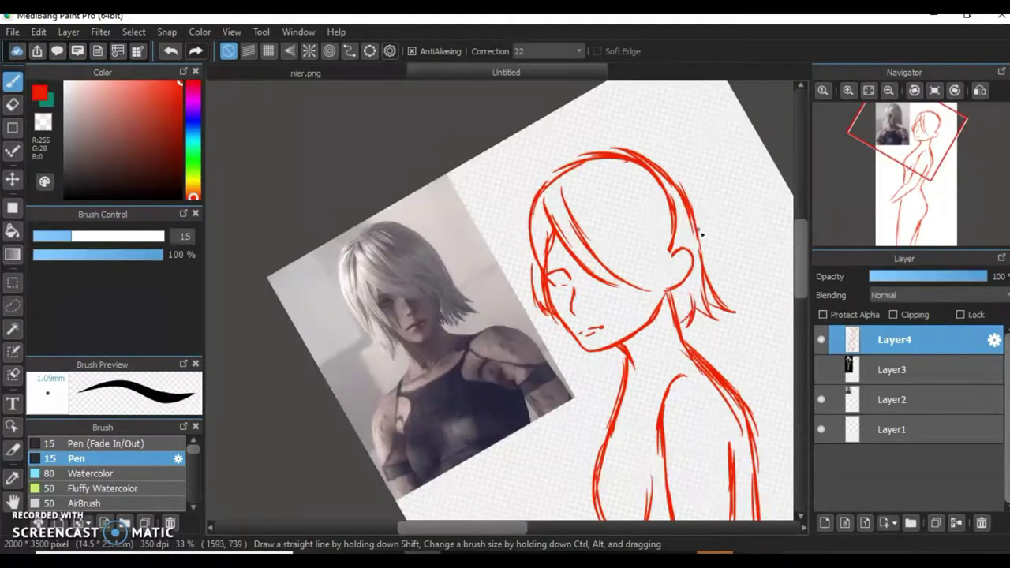
drag(573, 167, 527, 199)
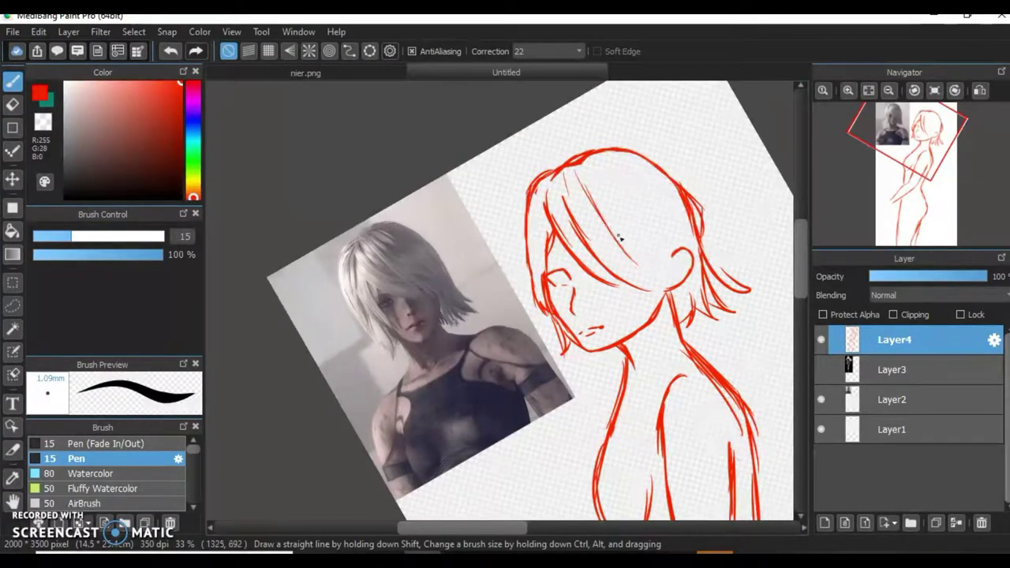
drag(659, 278, 631, 314)
drag(532, 207, 519, 312)
drag(680, 227, 665, 294)
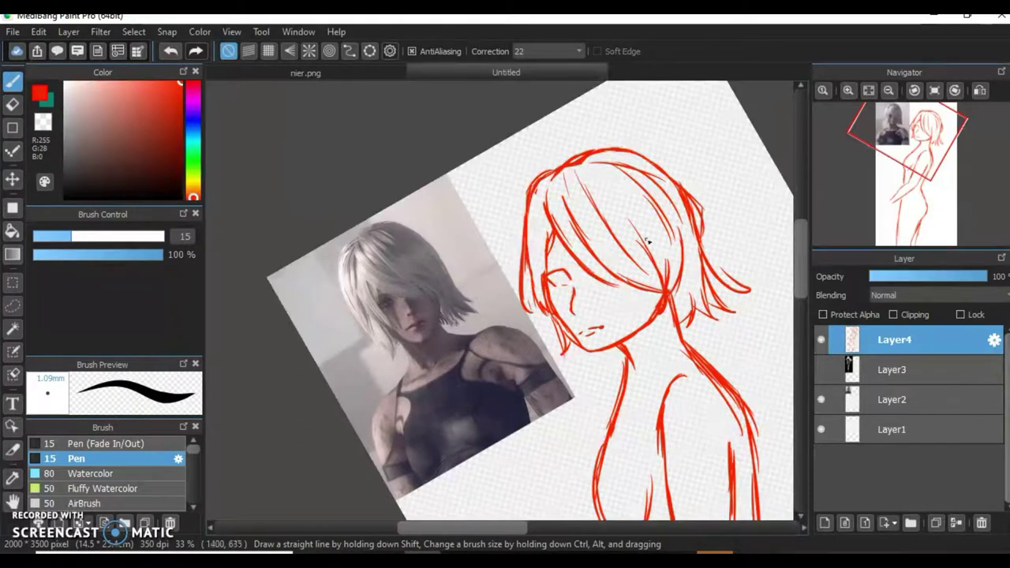
Sketch the eyebrow above the visible eye in red
click(914, 92)
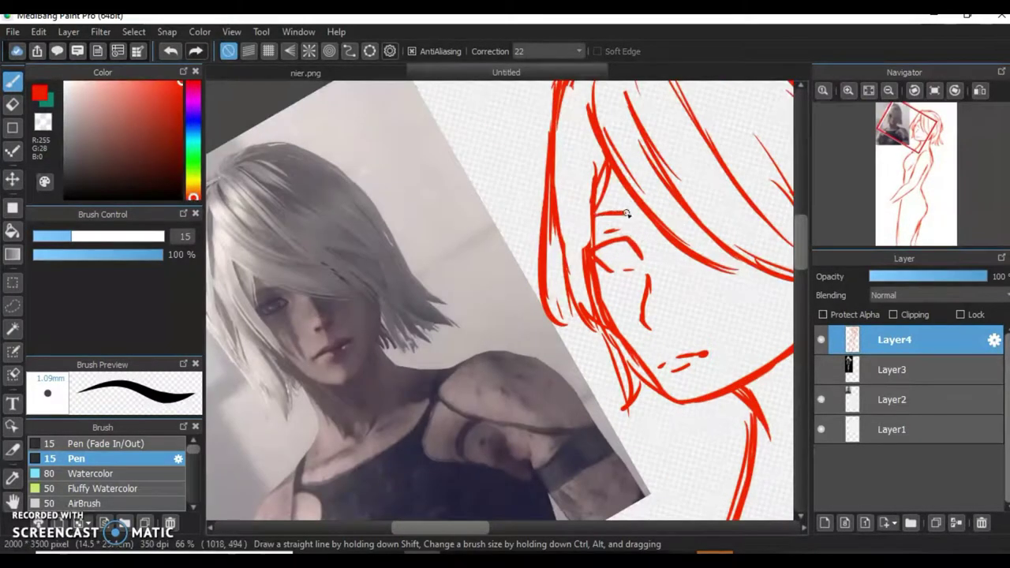
click(934, 90)
drag(899, 138, 900, 157)
scroll(637, 77, down, 3)
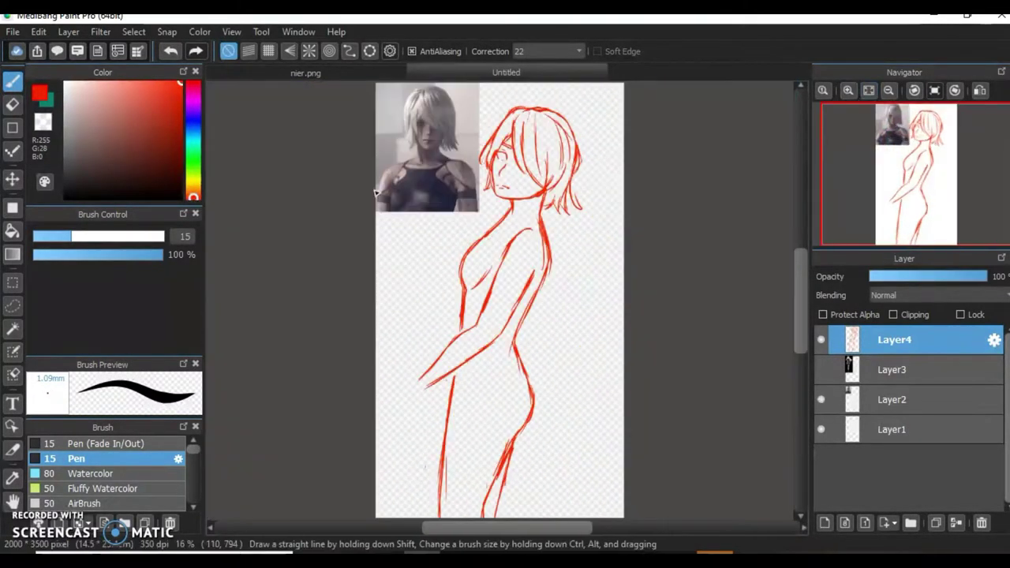
Redraw the forearm's edge so that it reaches down in front of the hip
scroll(898, 139, up, 3)
click(914, 90)
scroll(480, 394, down, 3)
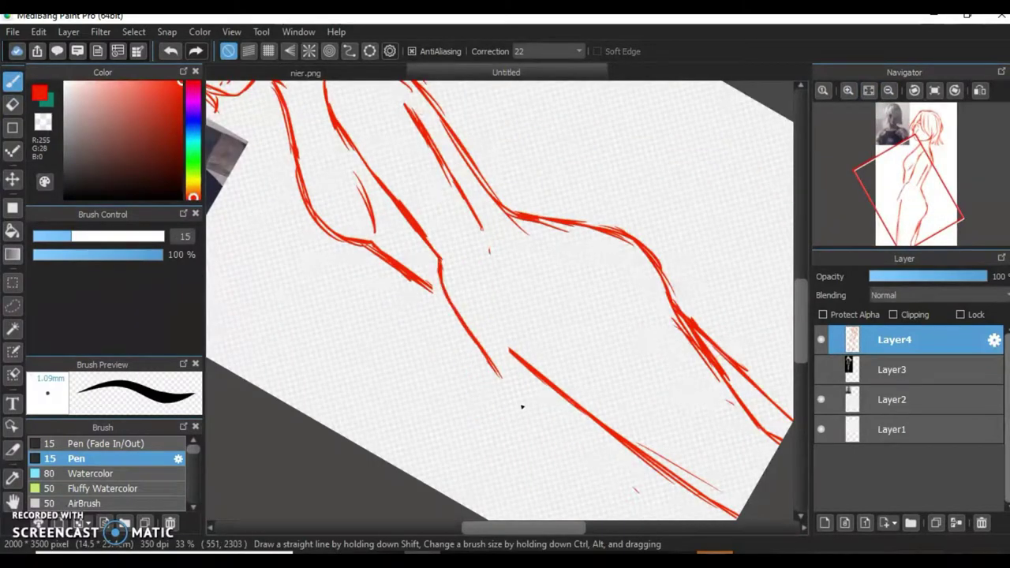
scroll(528, 313, up, 2)
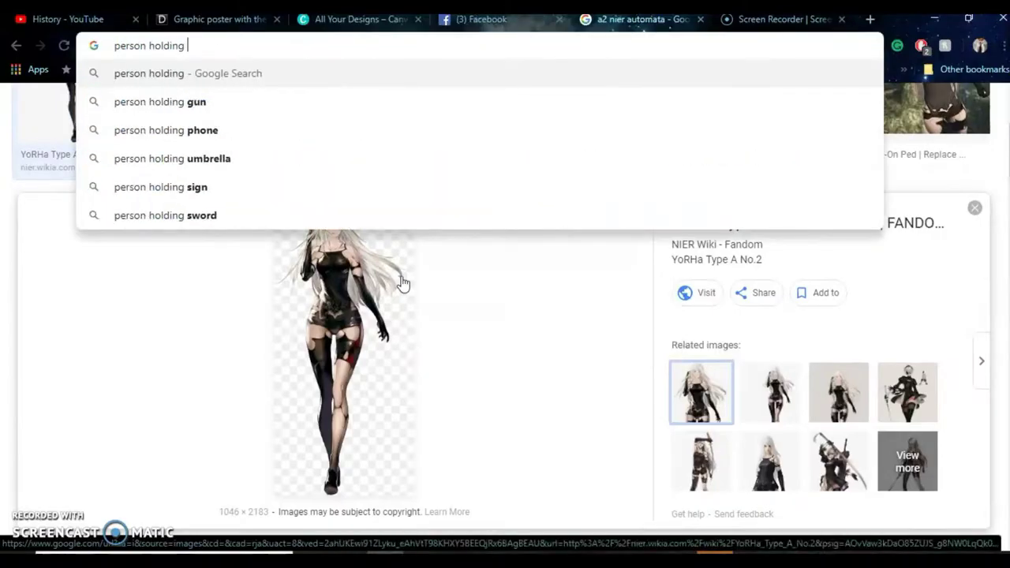
Search Google Images in the browser for "person holding sword" and open a result as a hand pose reference
text(sword)
key(Return)
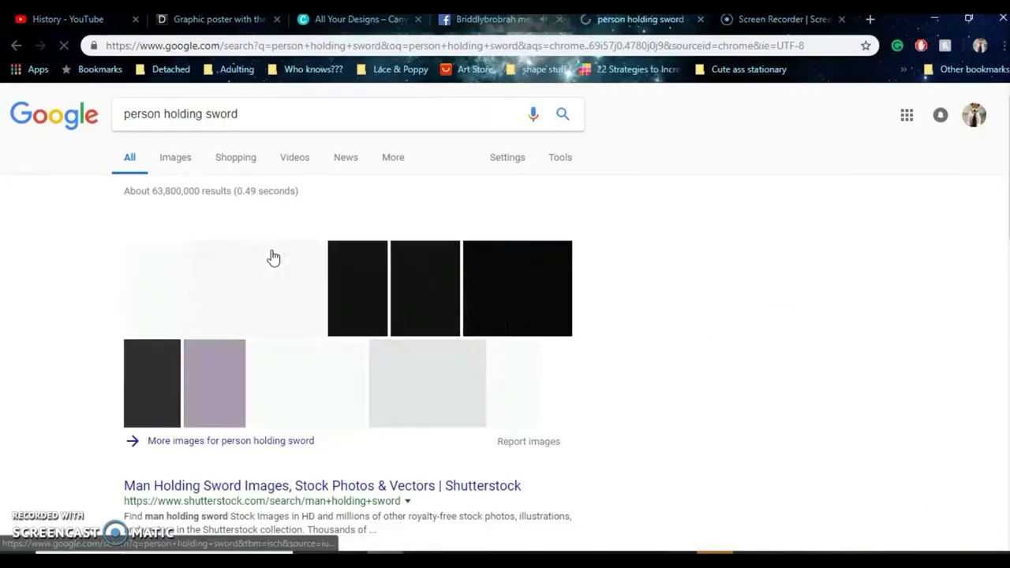
click(174, 156)
scroll(505, 315, down, 10)
click(135, 255)
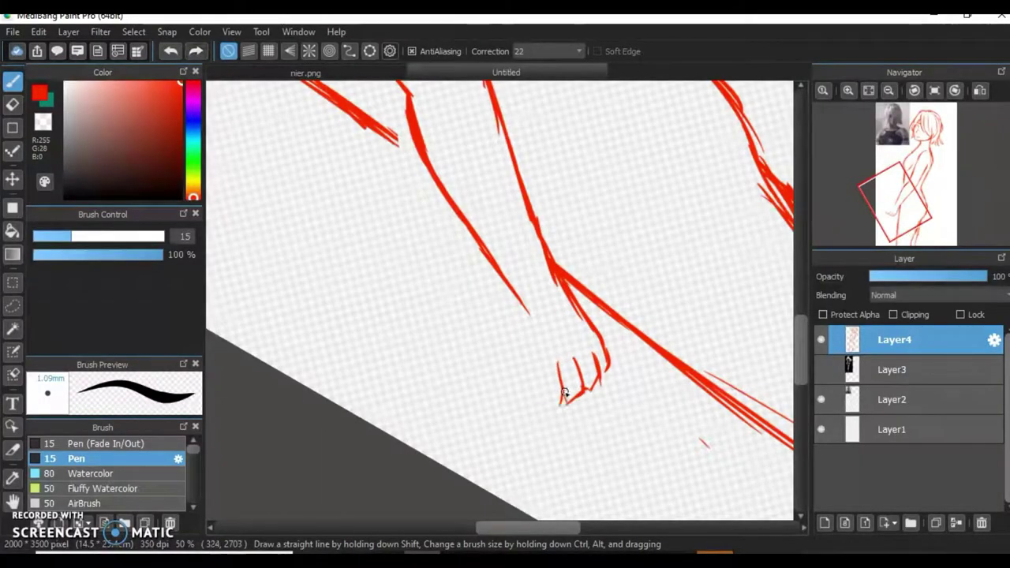
Sketch the hand with curled fingers gripping a sword handle at the end of the forearm
drag(565, 392, 518, 314)
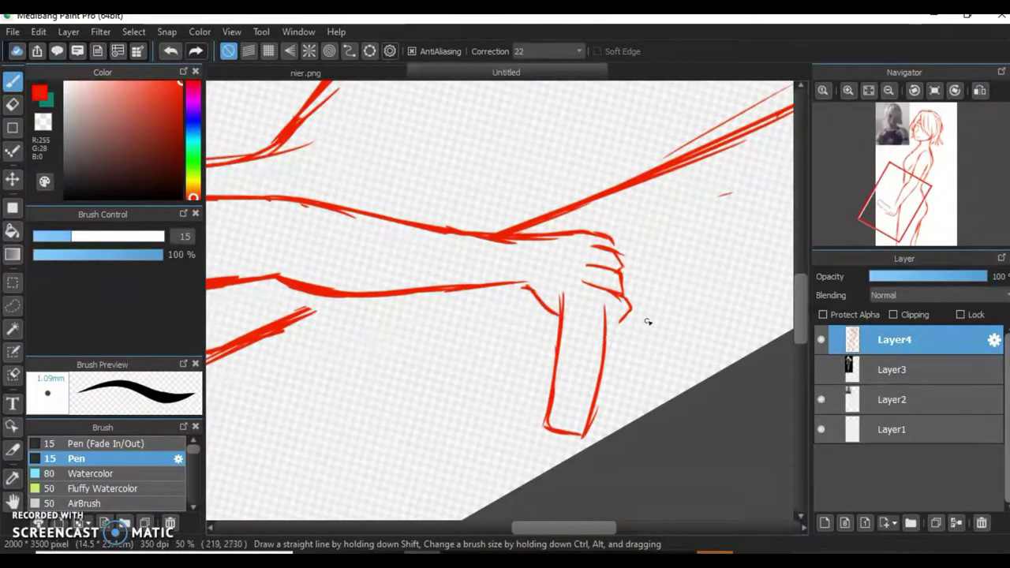
drag(850, 79, 396, 376)
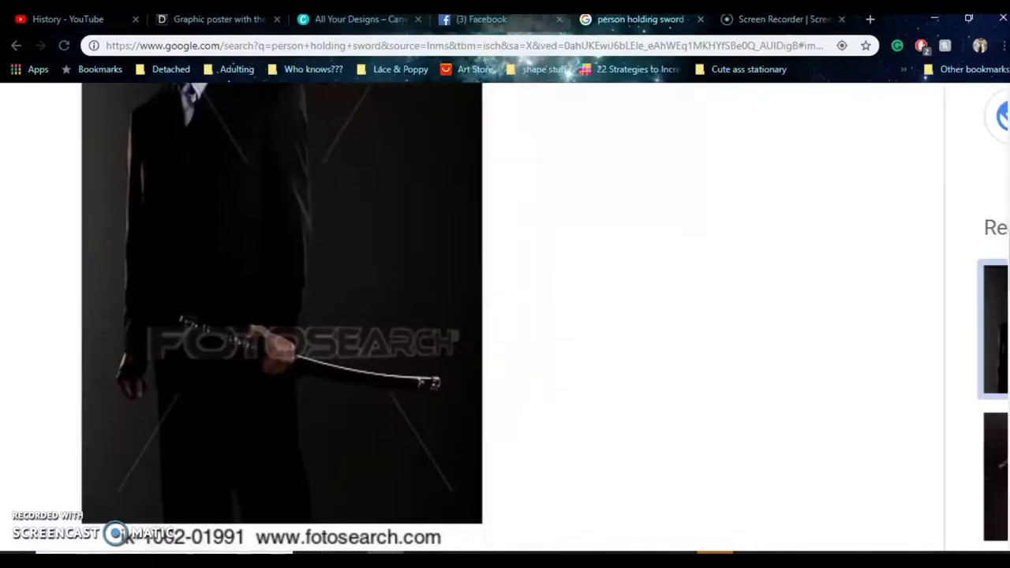
Search the web in the browser for "virtuous contract" as a sword reference
text(virtuous contract)
key(Return)
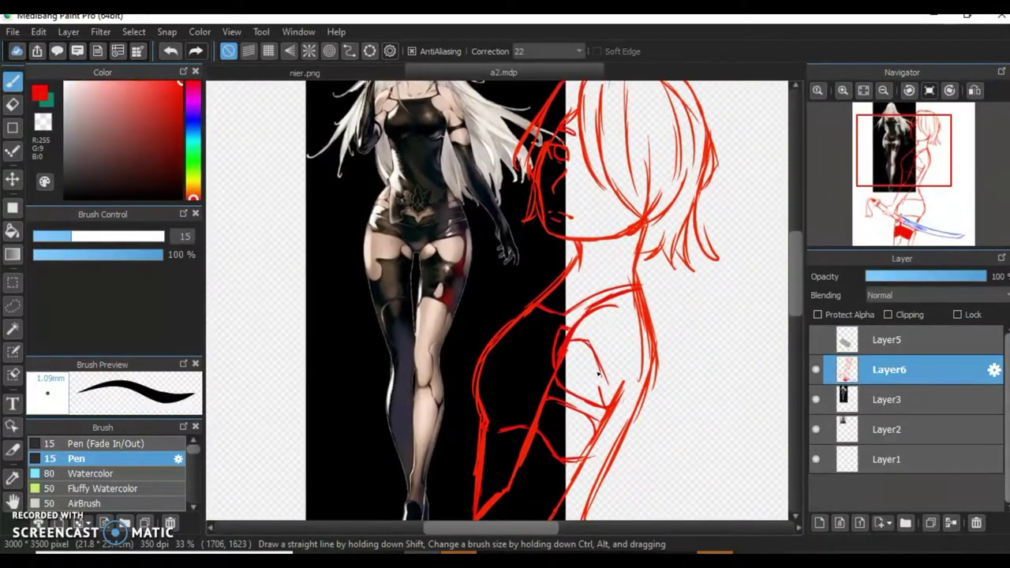
Clean up the upper arm strap on Layer6 and fill the long glove on the forearm and hand with light red
key(e)
key(p)
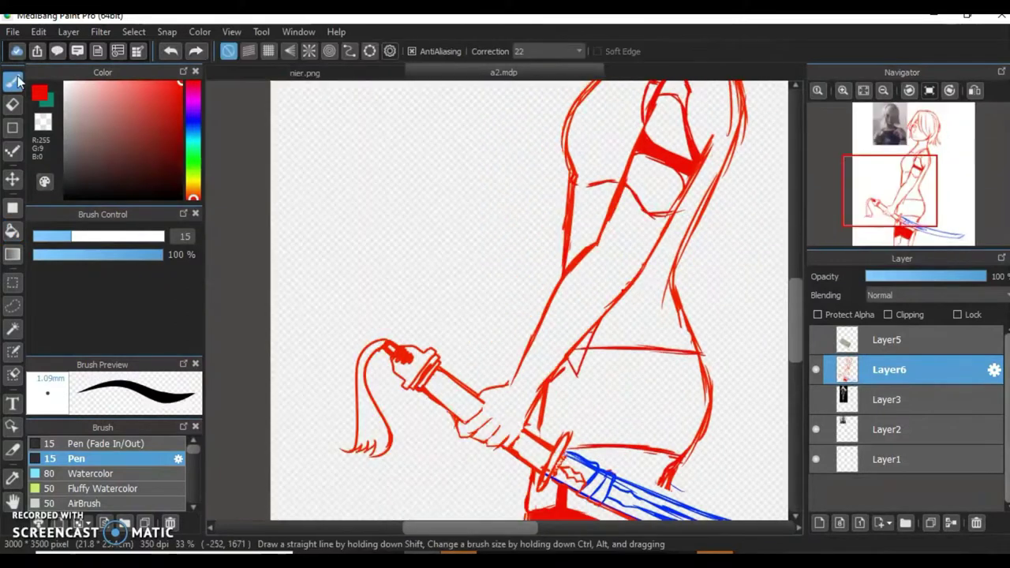
key(g)
click(647, 221)
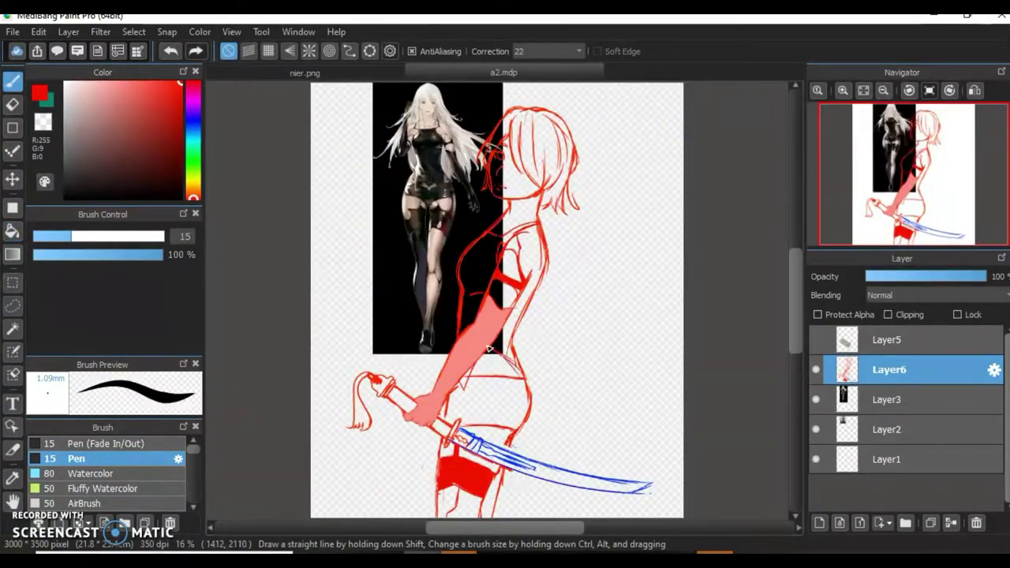
Ink the fringe strands, the crown and the back of the hair down to its pointed ends in black on Layer7
scroll(488, 347, up, 3)
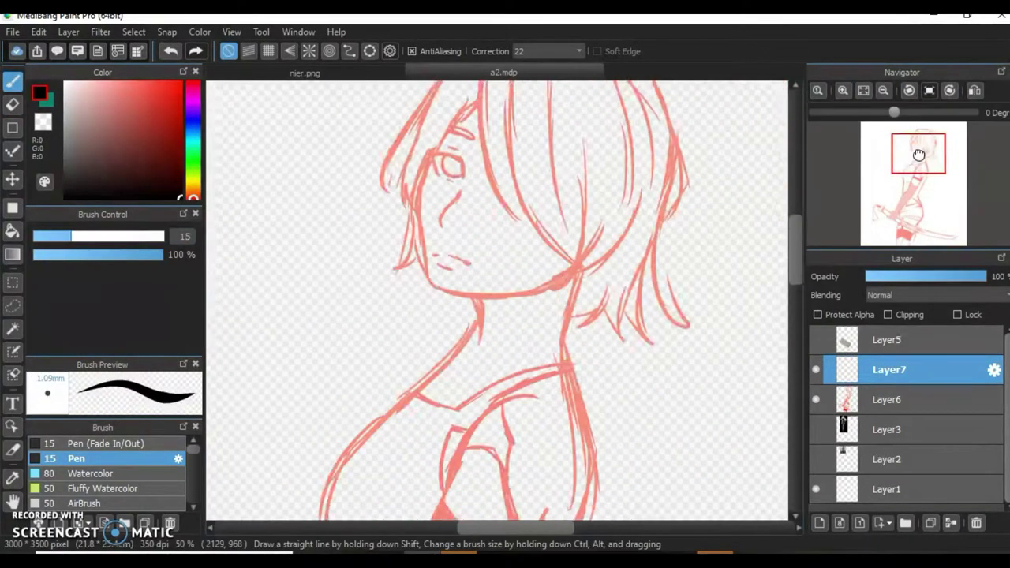
drag(552, 284, 535, 153)
drag(561, 314, 540, 139)
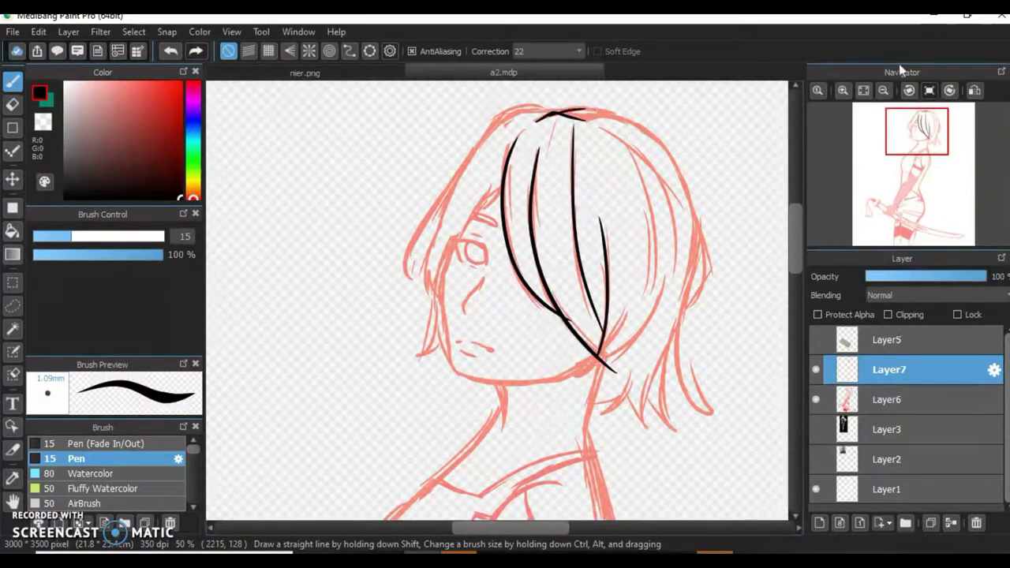
drag(309, 217, 353, 131)
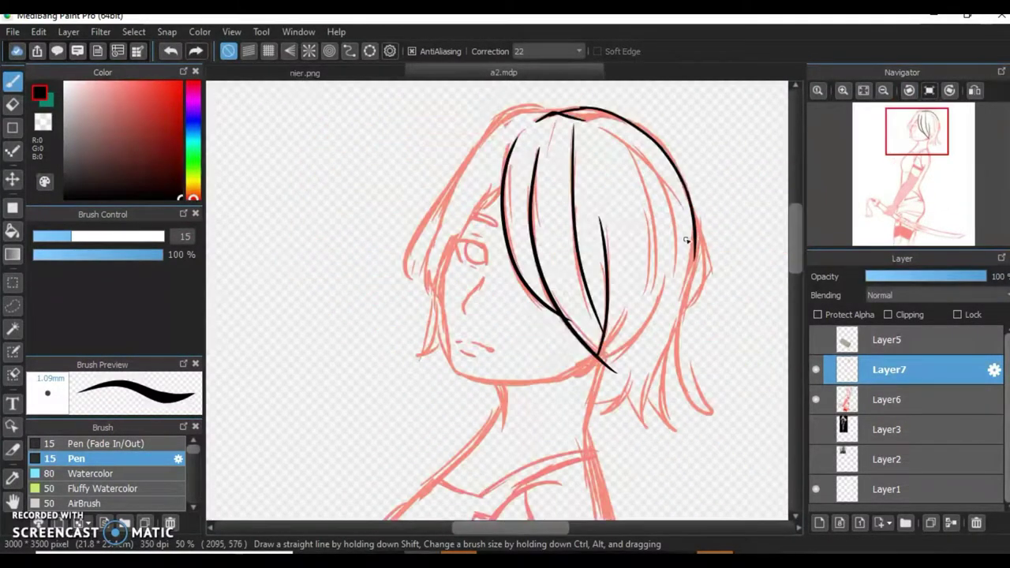
drag(694, 243, 669, 422)
drag(679, 363, 648, 435)
drag(645, 382, 598, 404)
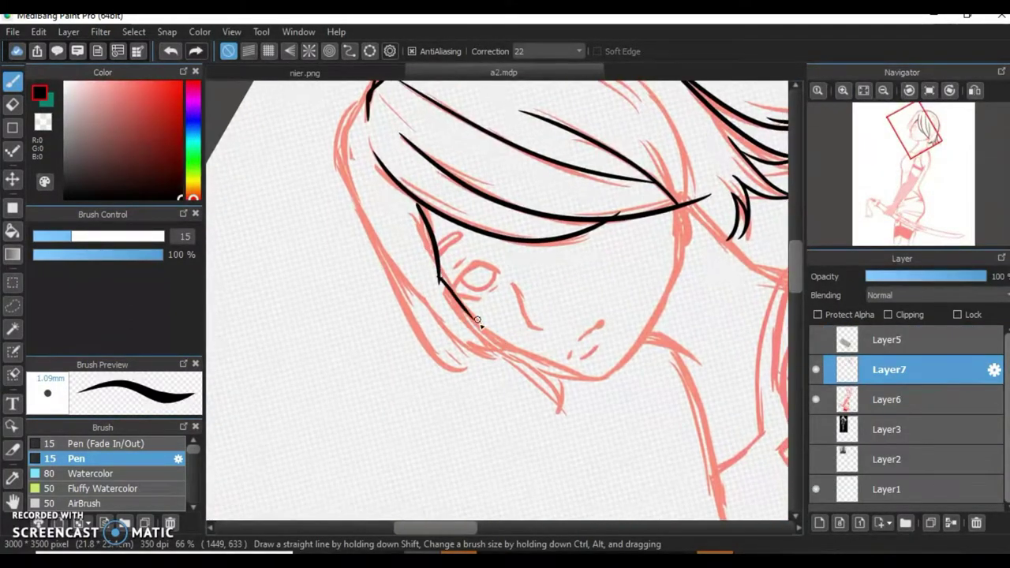
Ink the jaw and chin contour and the front hair outline beside the face in black
drag(593, 284, 653, 188)
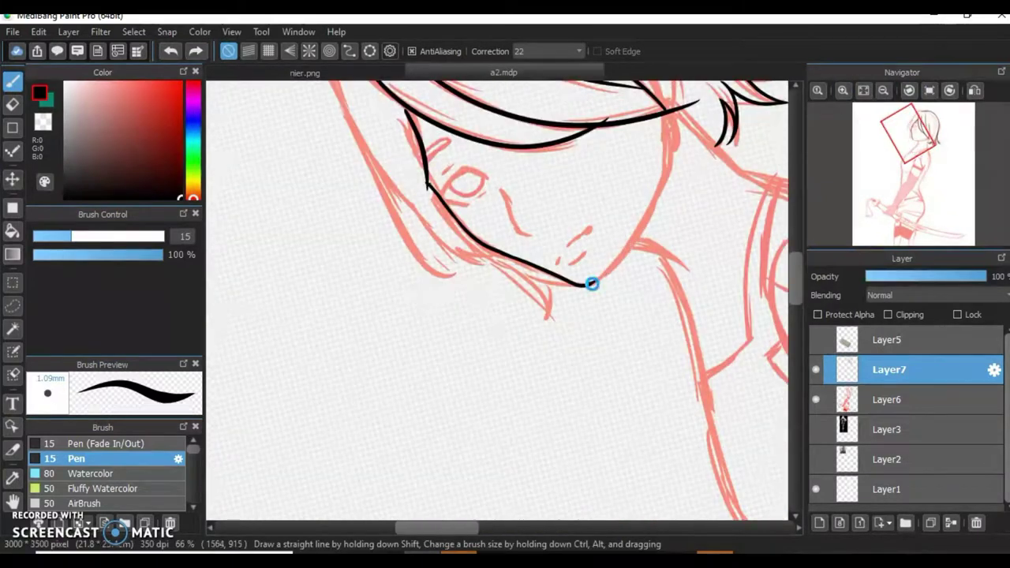
drag(641, 99, 580, 108)
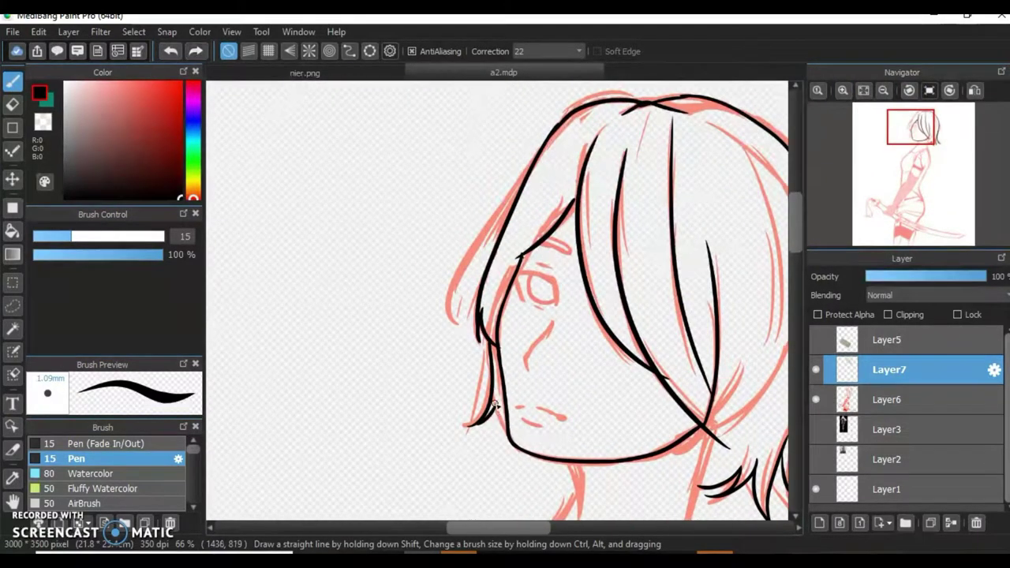
Ink the neck, the back line down to the hip and the diagonal garment edge at the waist in black
scroll(499, 412, right, 5)
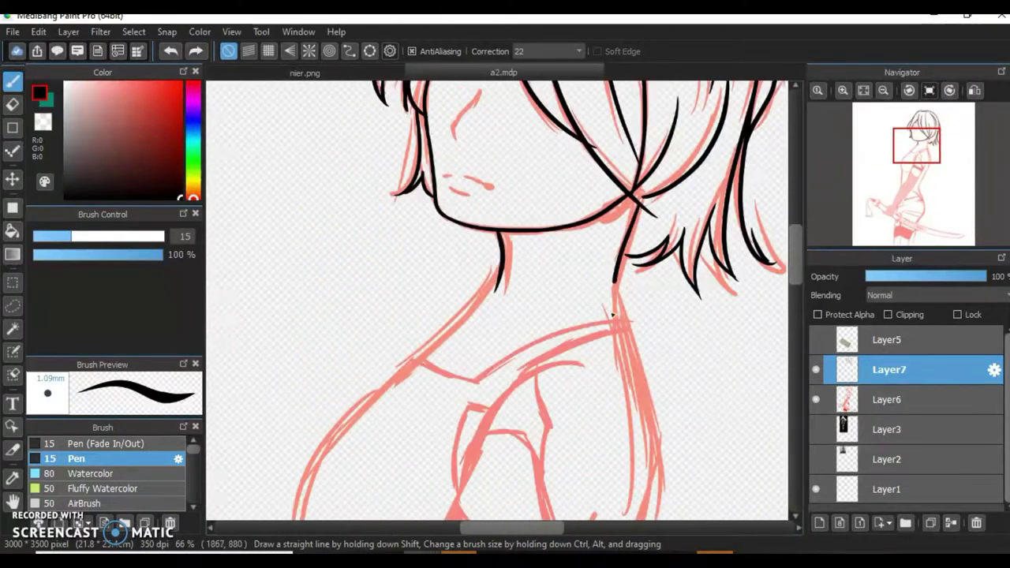
drag(611, 204, 644, 310)
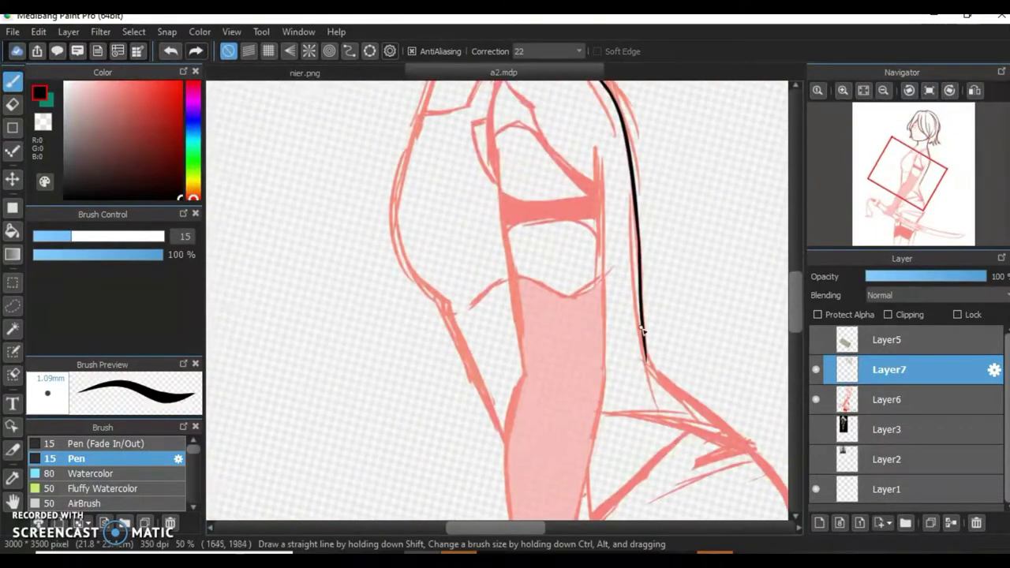
drag(658, 81, 598, 213)
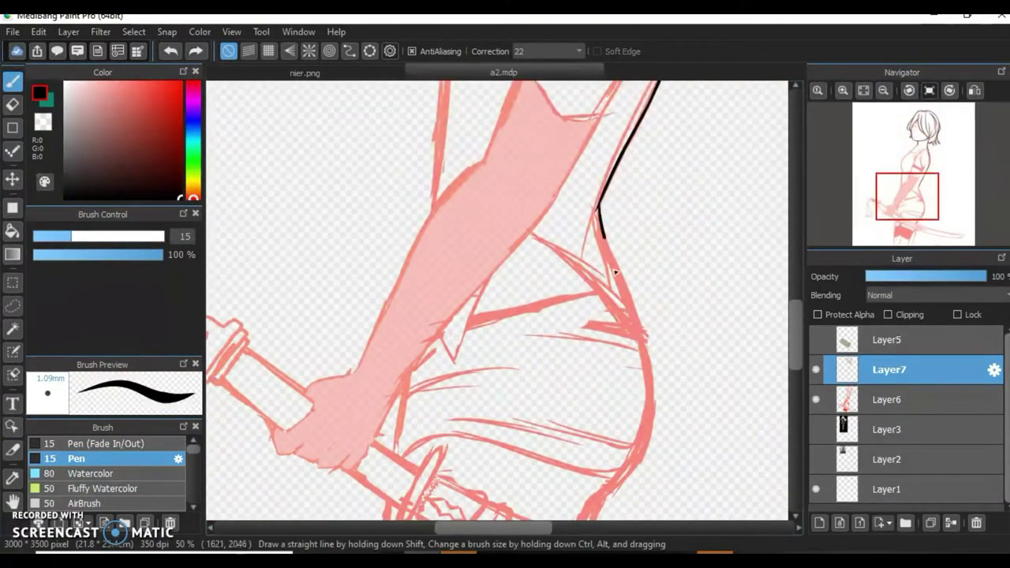
drag(531, 235, 643, 338)
scroll(641, 215, down, 3)
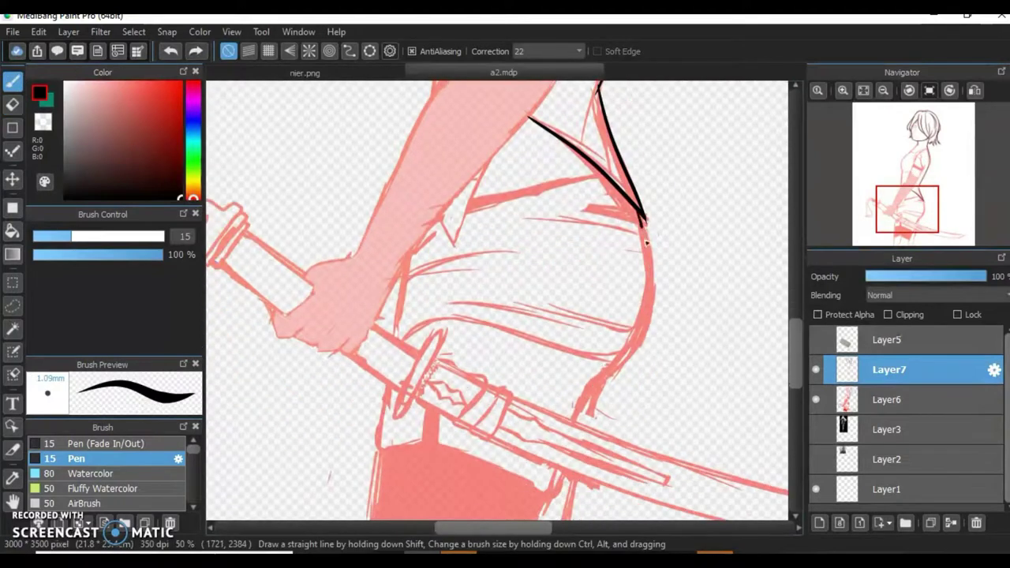
Ink the rear hip curve and the front and back outlines of the thigh in black on Layer7
drag(574, 167, 598, 264)
click(863, 90)
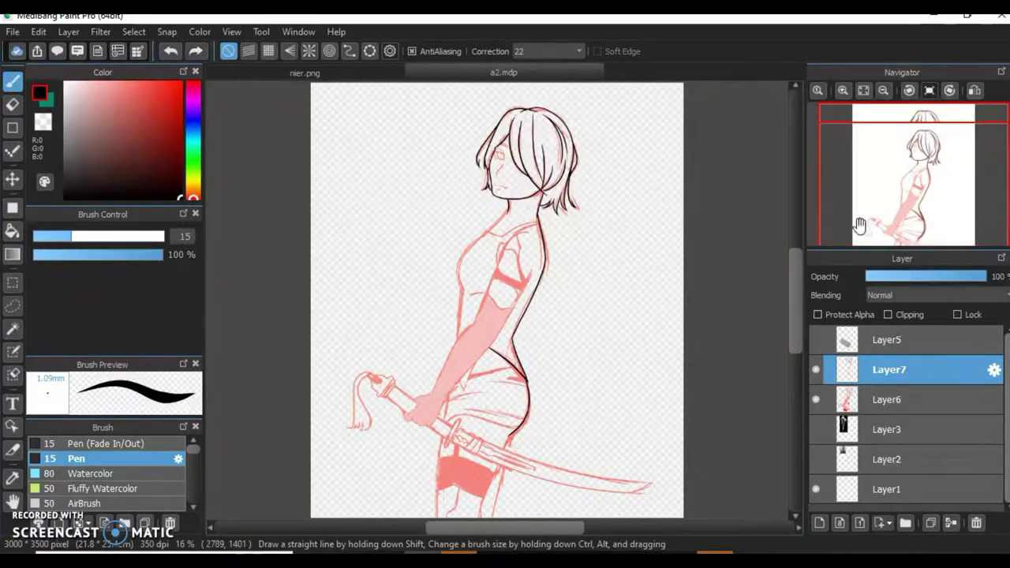
scroll(498, 357, up, 3)
drag(641, 210, 613, 278)
scroll(558, 292, down, 1)
drag(518, 374, 514, 387)
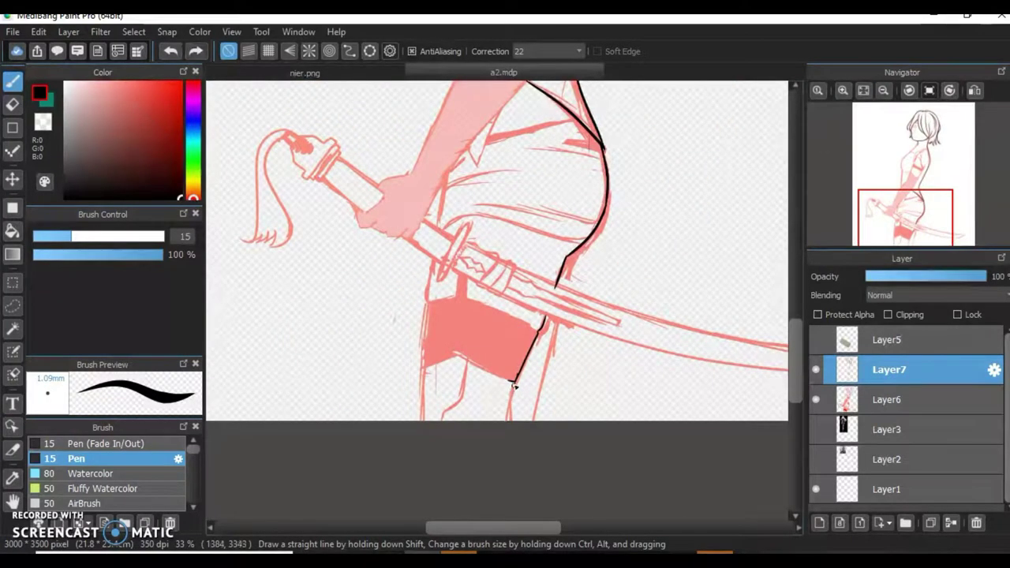
scroll(424, 378, up, 2)
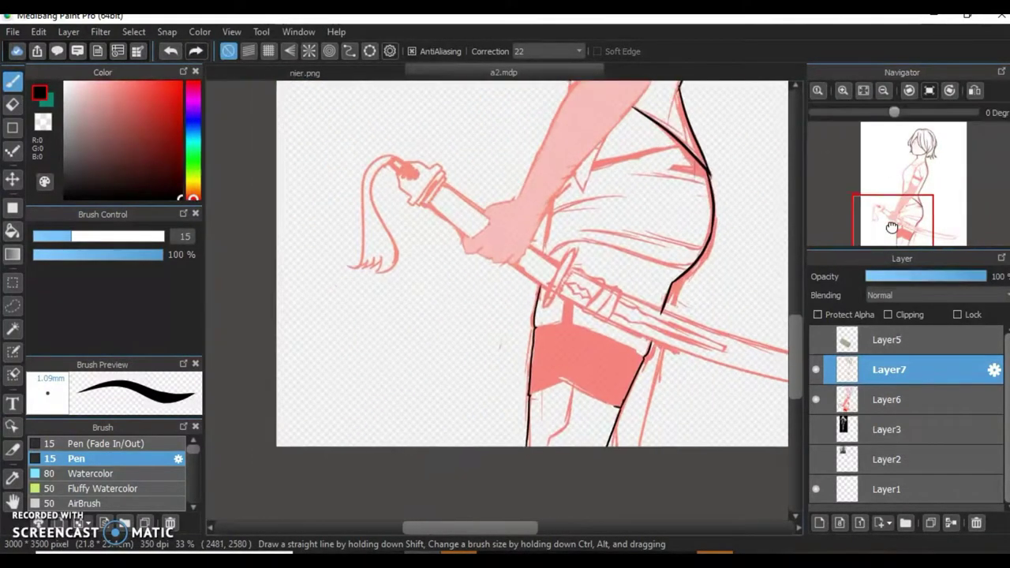
Ink the front of the neck, the chest and the waist contour down to the glove in black
click(949, 90)
scroll(552, 247, down, 2)
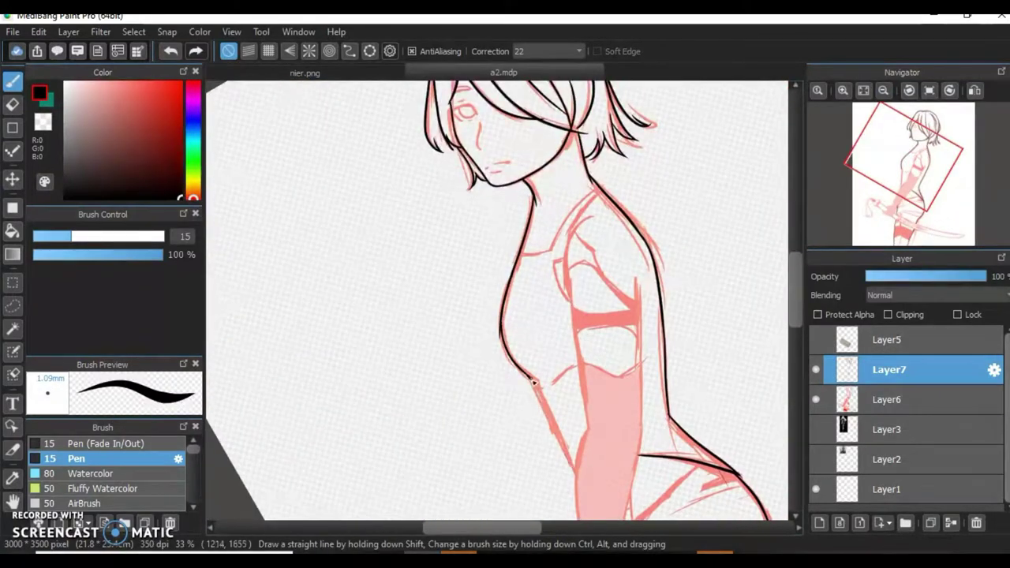
key(ctrl+0)
click(842, 90)
click(909, 90)
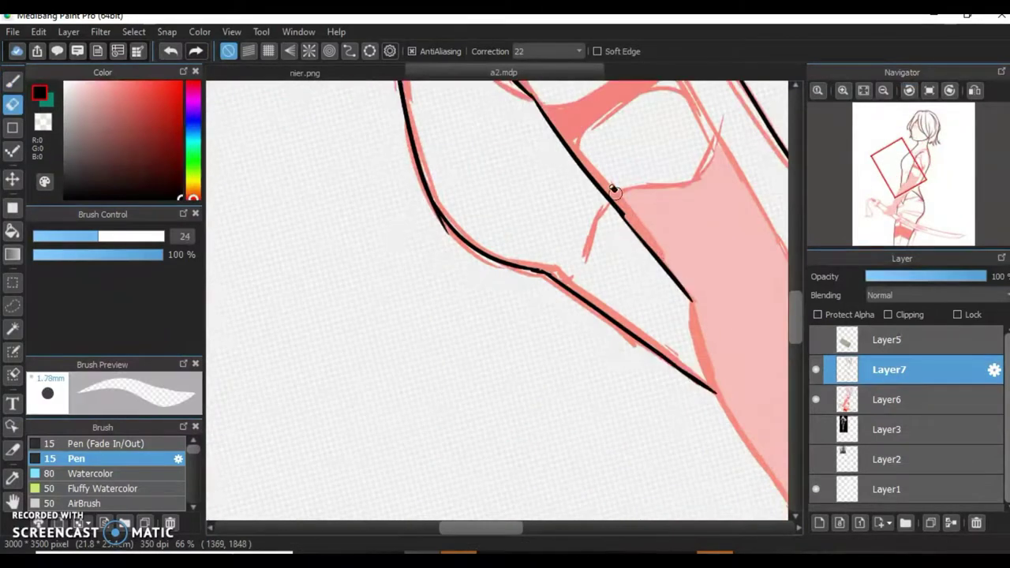
Ink both edges of the gloved forearm and the pointed cloth piece behind it in black
scroll(513, 295, down, 2)
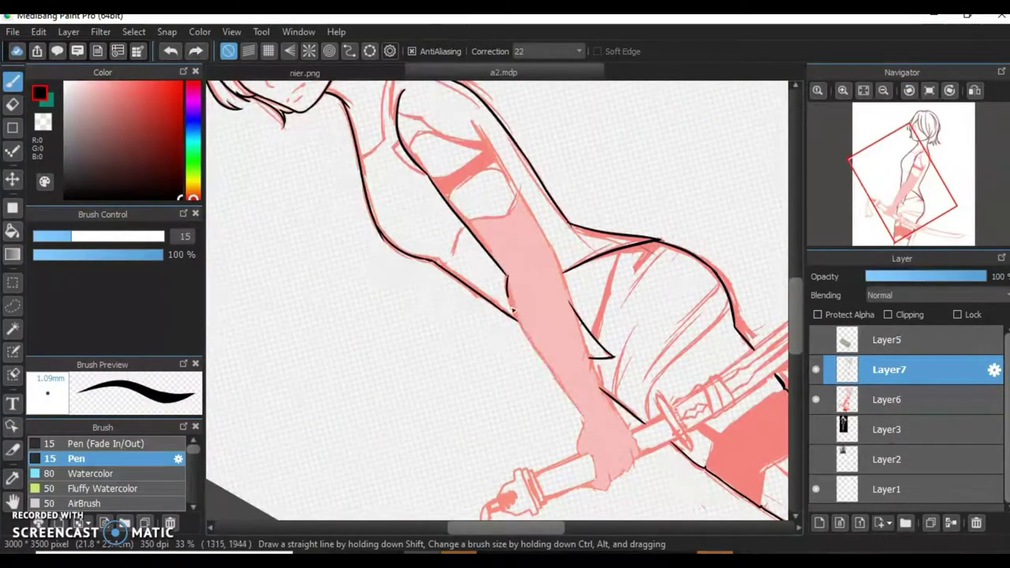
scroll(509, 280, up, 3)
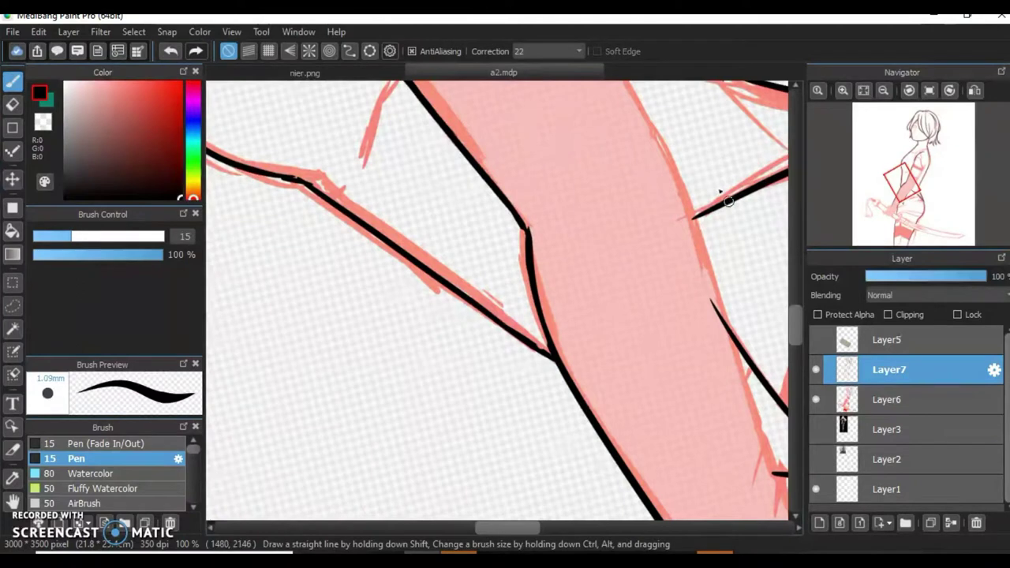
scroll(687, 288, down, 2)
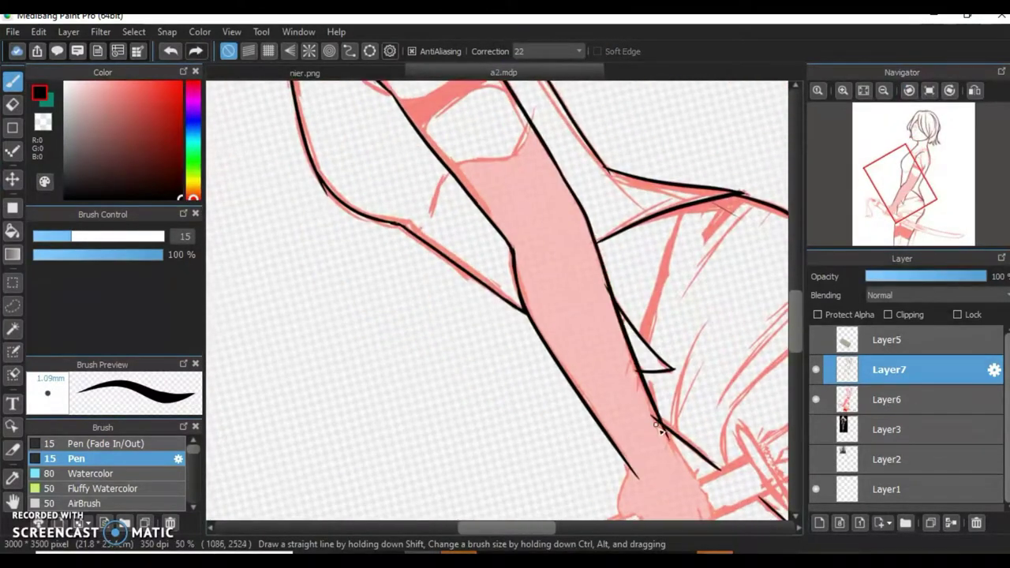
Ink the wrist, the back of the gloved hand and the separate fingers gripping the sword handle
scroll(602, 289, up, 2)
mouse_move(602, 289)
mouse_down()
mouse_move(492, 320)
mouse_move(476, 406)
mouse_up()
click(909, 90)
key(e)
key(b)
drag(615, 316, 650, 418)
scroll(623, 371, down, 3)
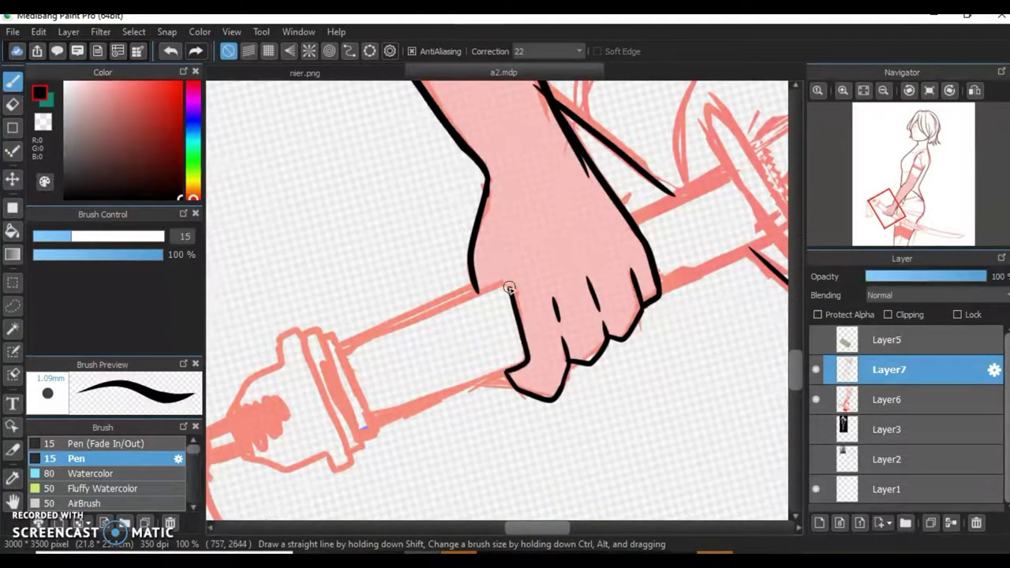
Ink the shorts' edges and hem, the thigh band outline and the straps connecting them in black
click(897, 93)
scroll(505, 300, down, 3)
scroll(397, 298, up, 2)
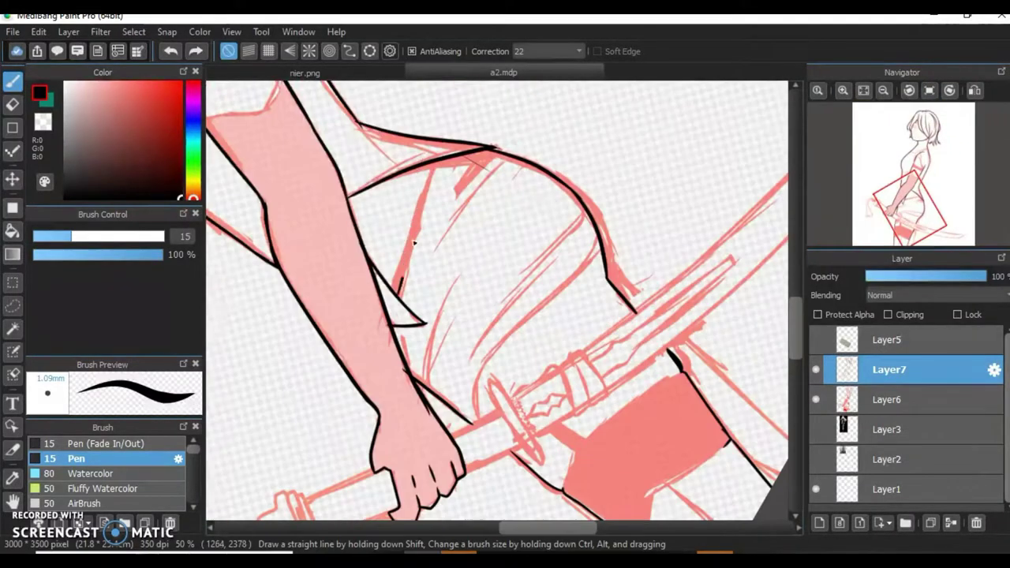
key(ctrl+r)
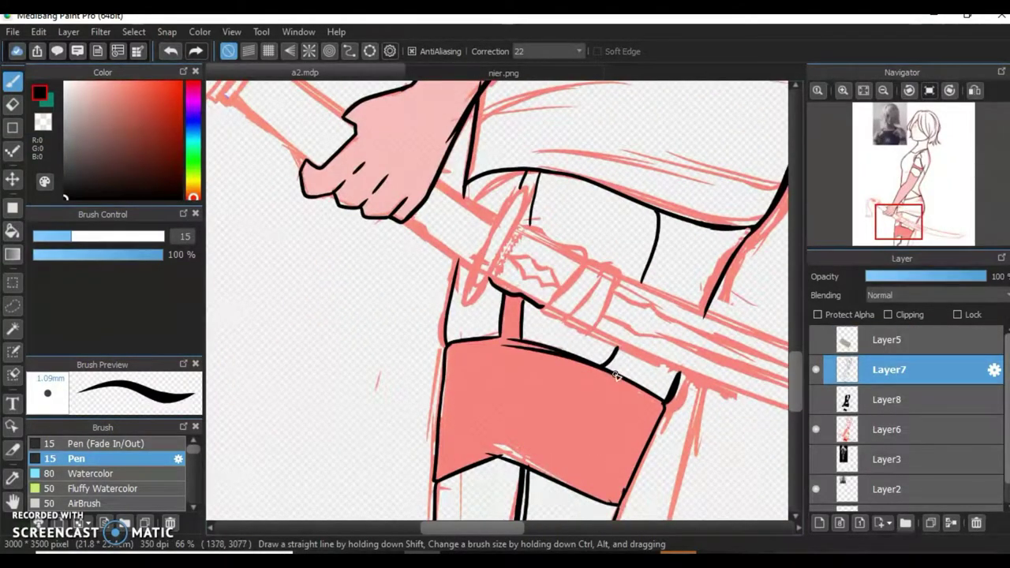
Redraw the rear edge of the thigh band and the back of the thigh, erasing the superseded lines
scroll(683, 220, down, 3)
scroll(710, 140, up, 2)
scroll(776, 167, down, 5)
scroll(599, 331, up, 3)
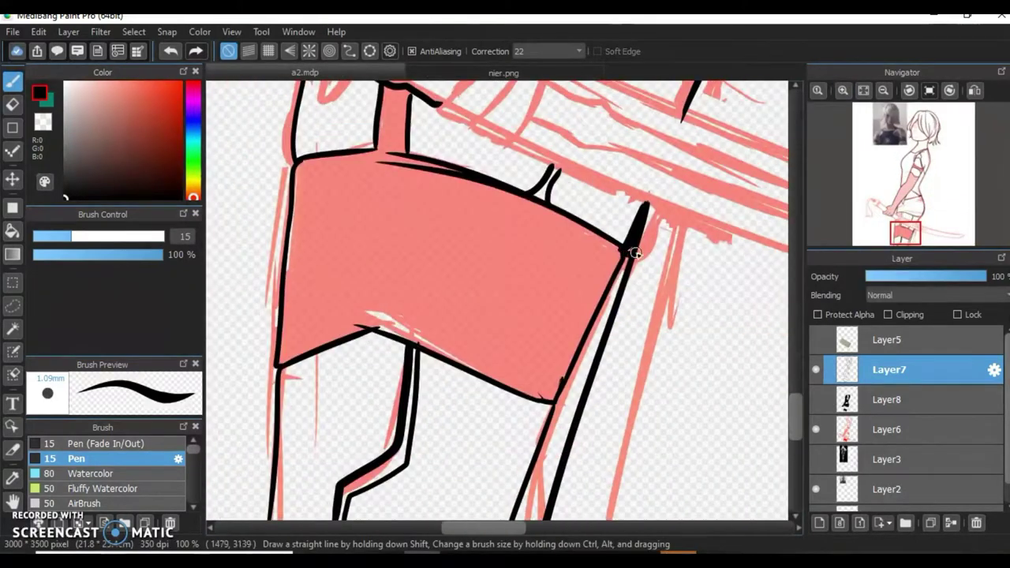
key(e)
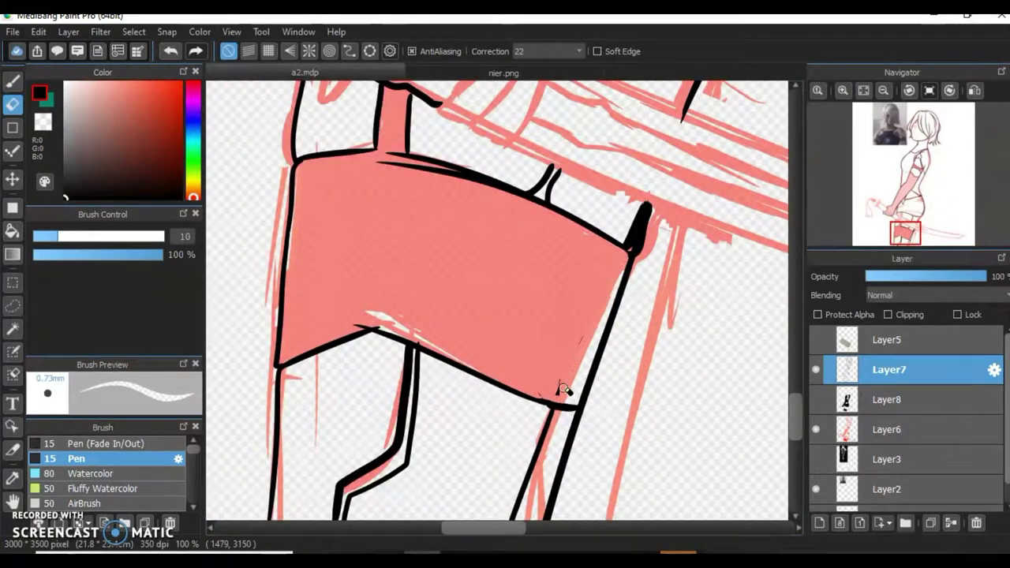
key(p)
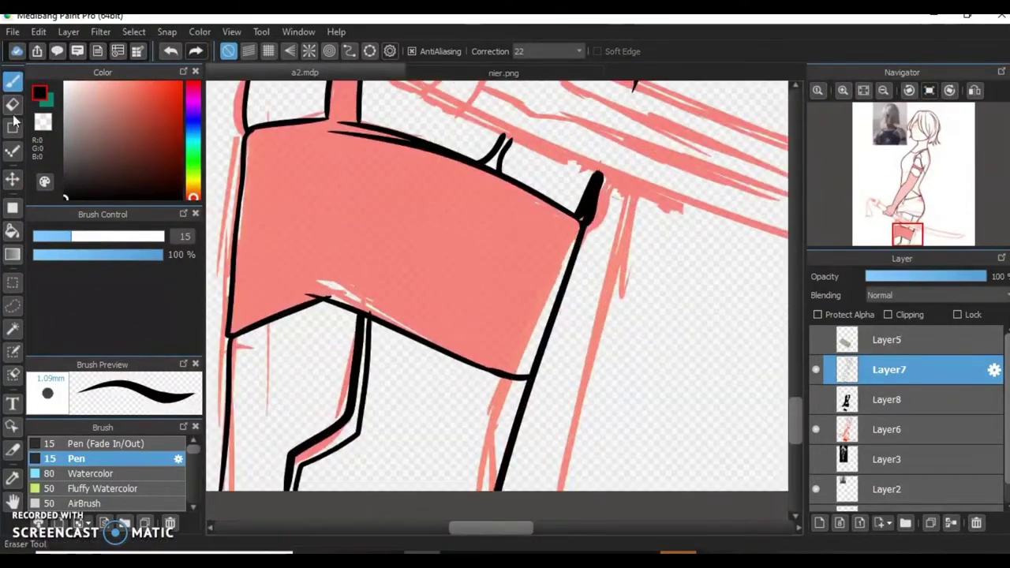
drag(581, 207, 531, 373)
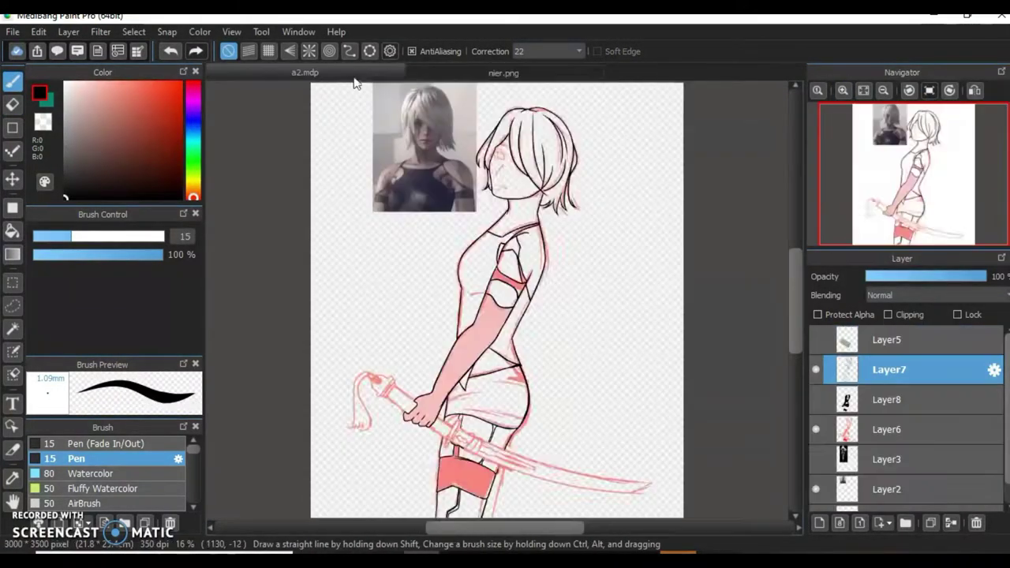
Show the full-body reference on Layer3 and check the line art around the forearm and hip against it
click(816, 429)
click(817, 429)
click(817, 459)
click(843, 89)
click(843, 90)
click(843, 92)
click(841, 112)
key(e)
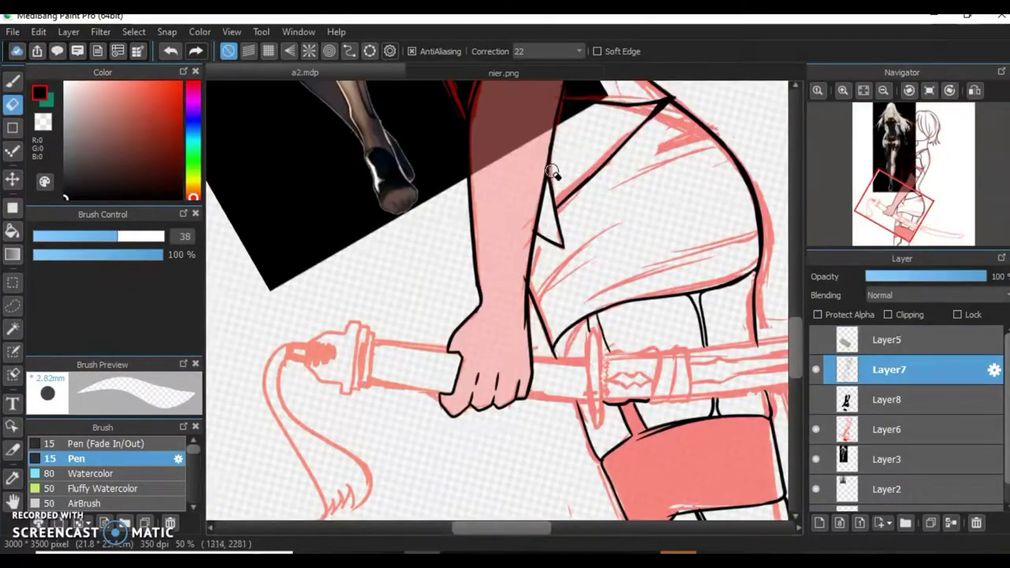
key(b)
key(ctrl+z)
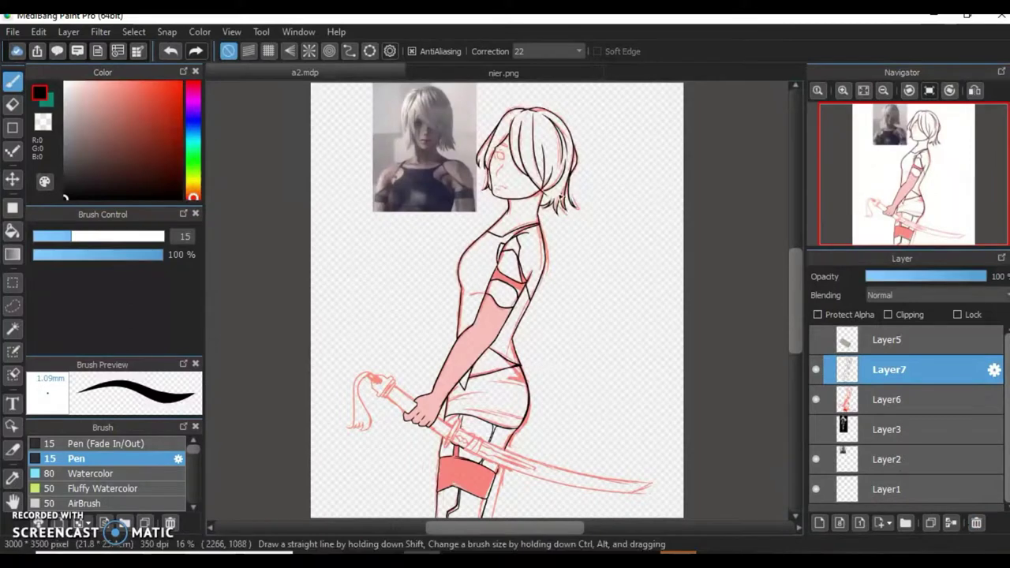
Ink the straight sword handle, the stepped collar and the black end cap using the parallel snap
click(248, 51)
drag(526, 218, 521, 111)
scroll(336, 175, down, 5)
mouse_move(335, 200)
mouse_down()
mouse_move(414, 331)
mouse_move(452, 302)
mouse_up()
mouse_move(489, 156)
mouse_down()
mouse_move(496, 299)
mouse_move(440, 382)
mouse_up()
scroll(504, 249, up, 2)
scroll(520, 277, up, 2)
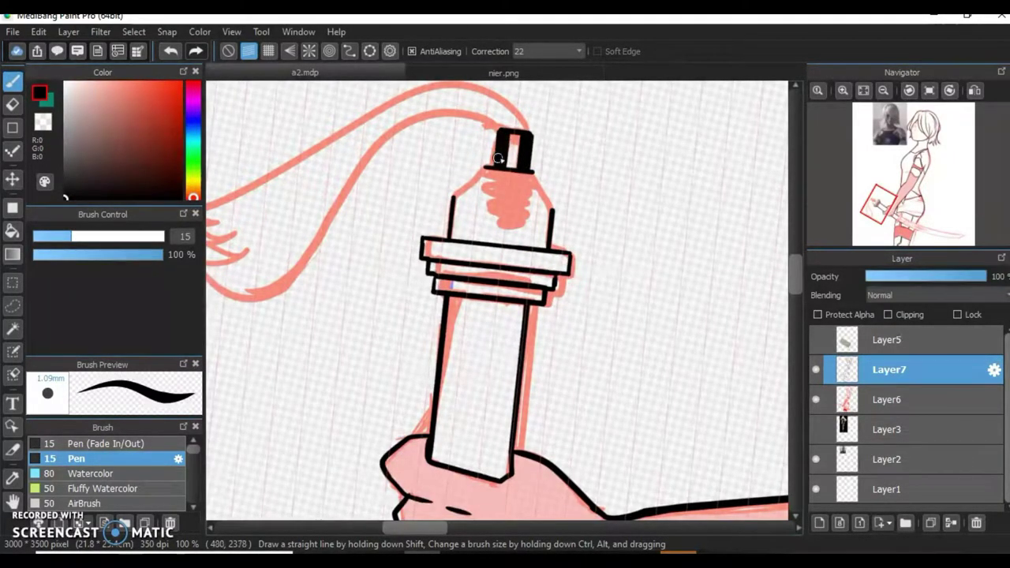
Ink the sword guard as a narrow bar with rounded ends and clean up its crossing lines
scroll(509, 152, down, 5)
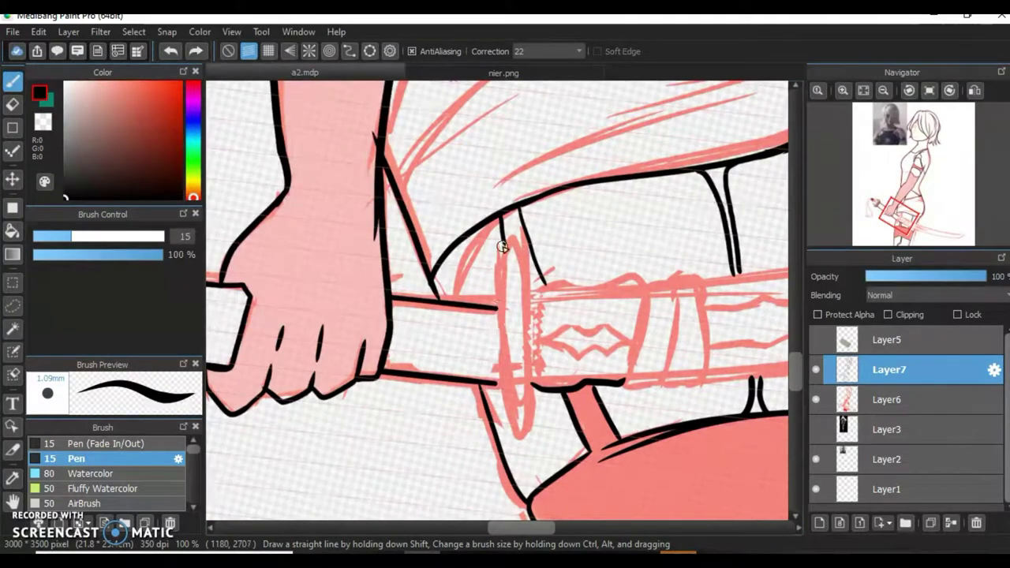
drag(502, 248, 473, 428)
scroll(410, 282, up, 2)
scroll(508, 198, down, 3)
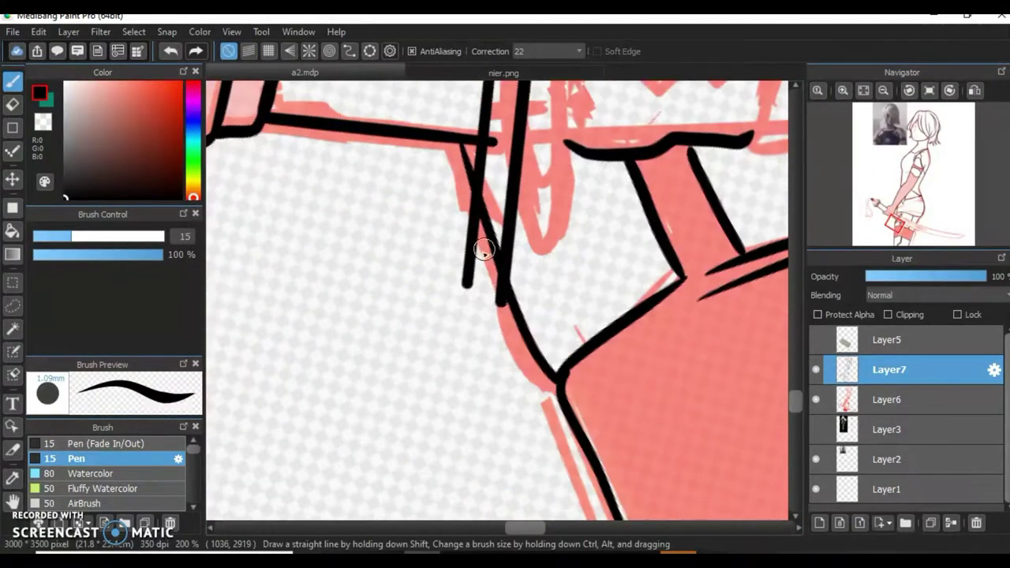
key(e)
key(b)
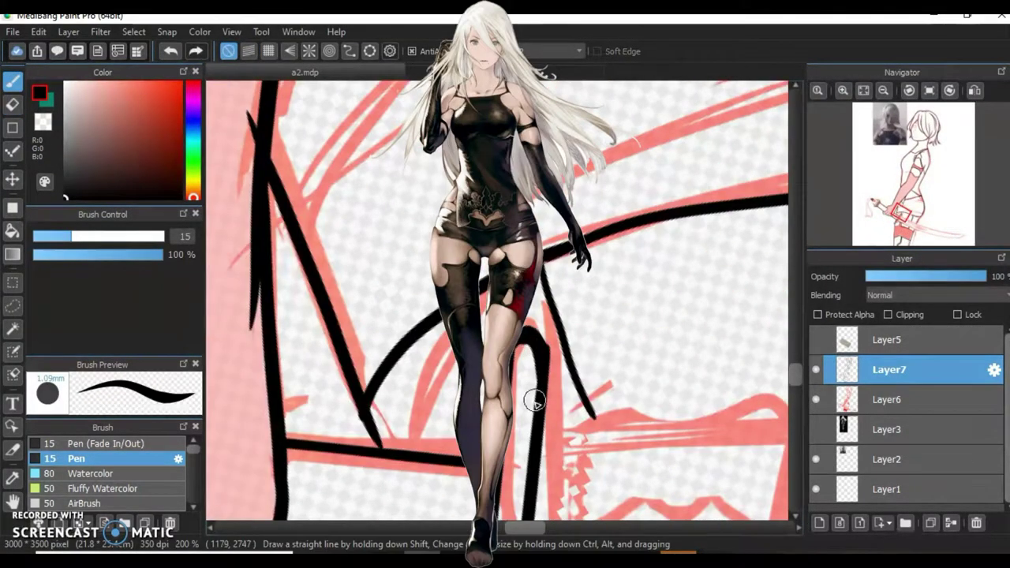
Select the blade sketch on Layer6 with the lasso and transform it to line up with the inked handle
click(863, 90)
click(889, 399)
scroll(496, 237, up, 2)
click(949, 90)
key(m)
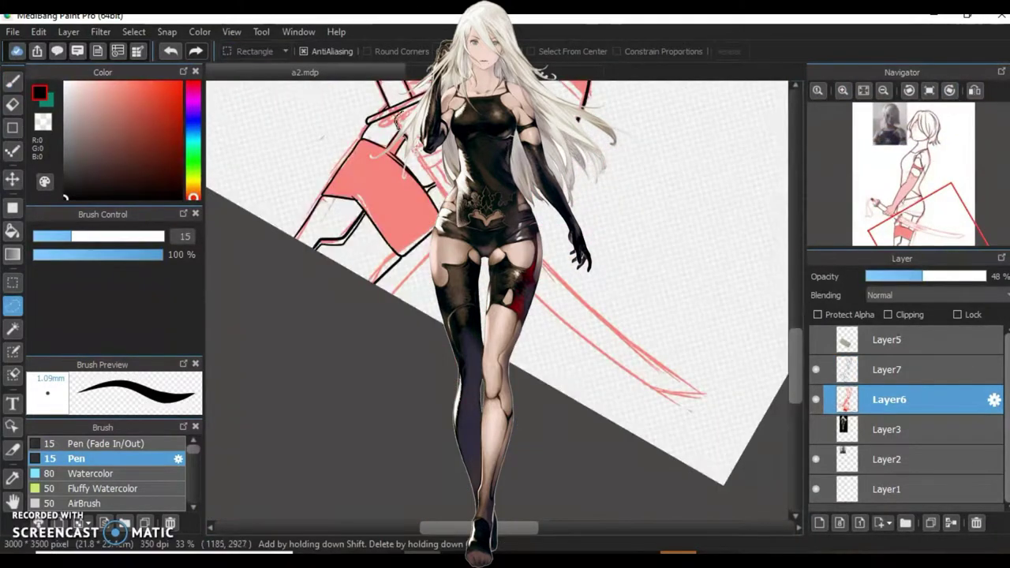
key(ctrl+t)
mouse_move(647, 236)
mouse_down()
mouse_move(735, 198)
mouse_move(676, 198)
mouse_up()
key(Return)
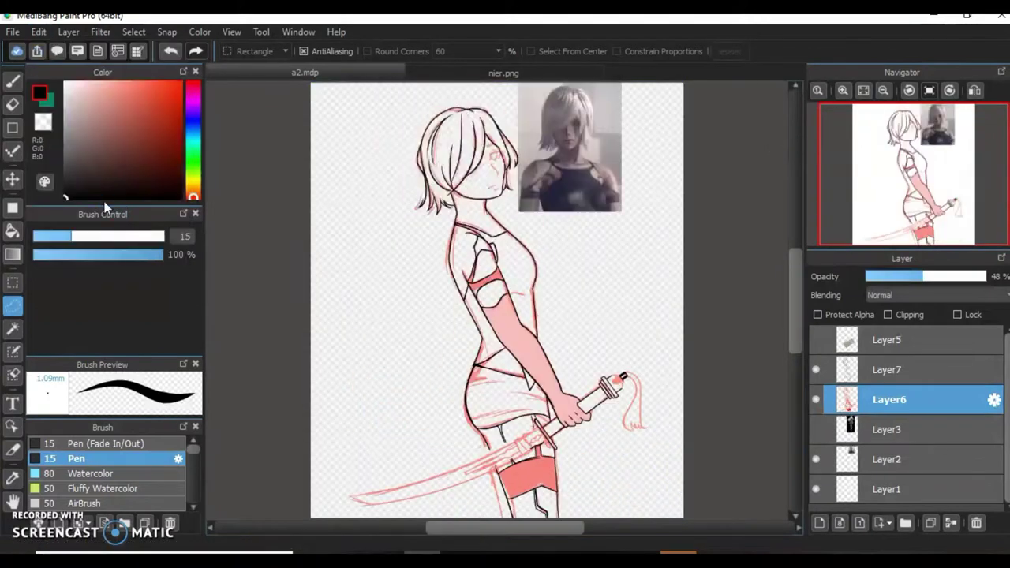
Check the figure in mirrored view and erase the stray black lines around the blade's base on Layer7
key(h)
key(h)
key(h)
scroll(474, 426, up, 5)
click(889, 369)
key(e)
key(b)
key(e)
key(b)
scroll(537, 228, up, 4)
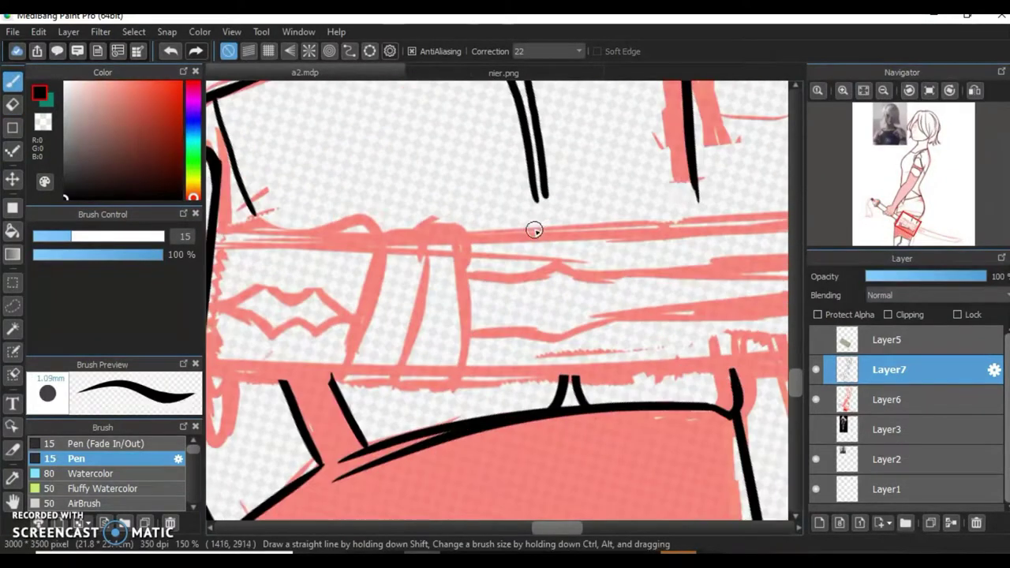
Ink the collar below the guard with its pointed diamond ornament, plus the narrow band beneath it
drag(697, 214, 405, 171)
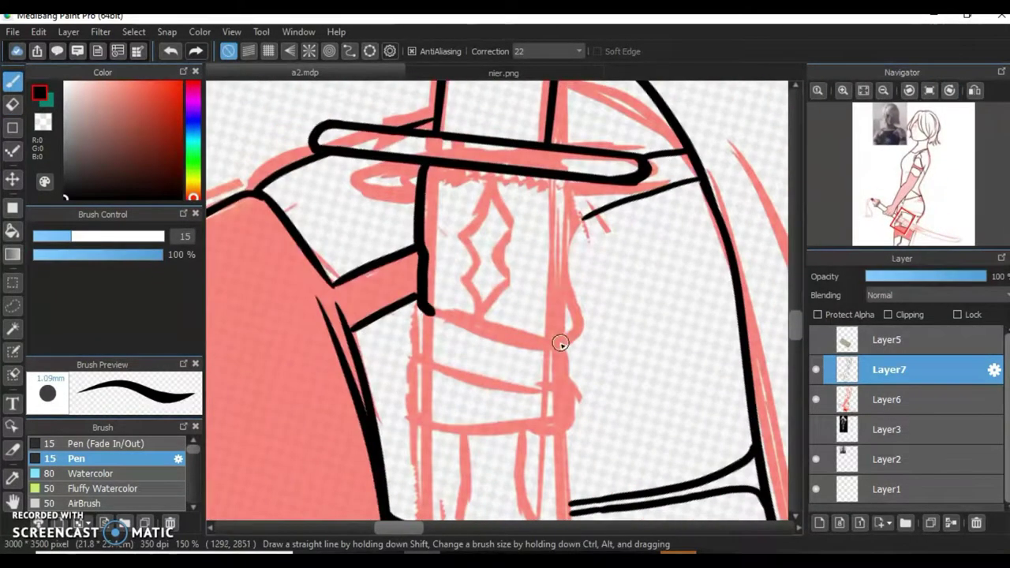
drag(561, 341, 565, 178)
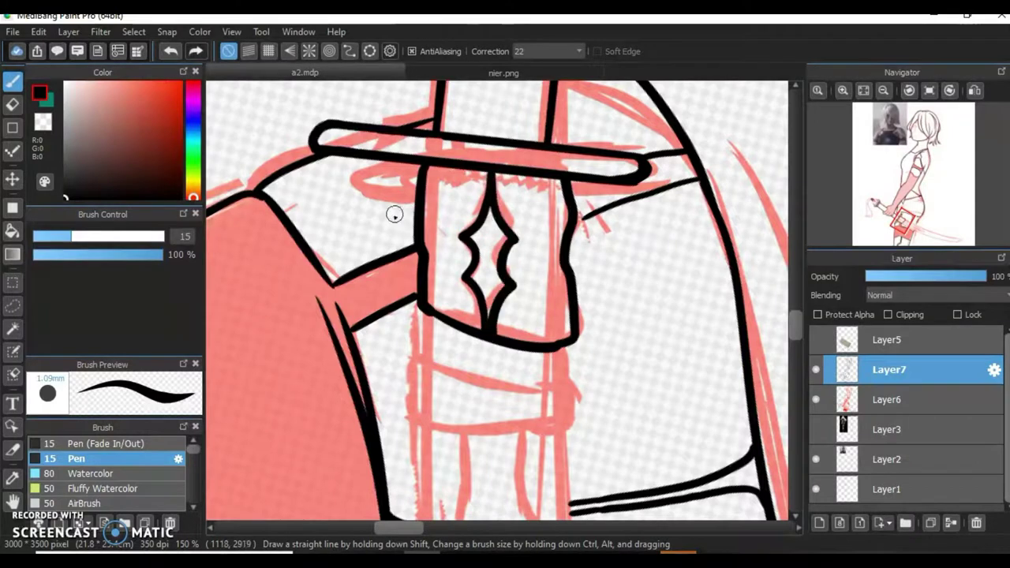
scroll(478, 242, down, 1)
drag(418, 251, 412, 312)
mouse_move(567, 290)
mouse_down()
mouse_move(424, 271)
mouse_move(383, 281)
mouse_up()
scroll(473, 283, down, 3)
scroll(474, 283, down, 2)
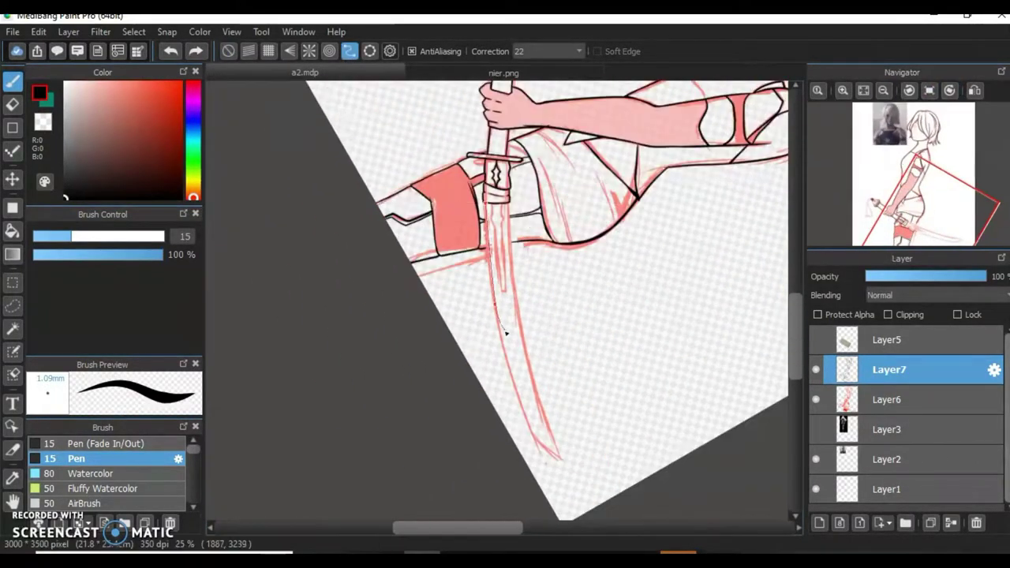
key(ctrl+z)
key(ctrl+z)
key(ctrl+z)
key(ctrl+z)
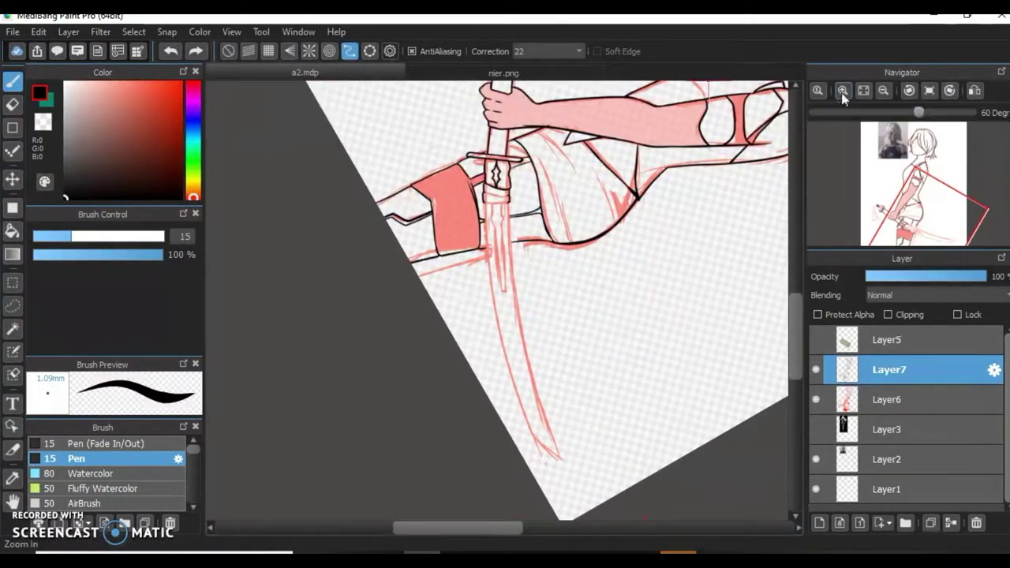
Ink the blade's lower, outward-curving edge along a curve snap and add the angled line at its tip
scroll(485, 234, up, 1)
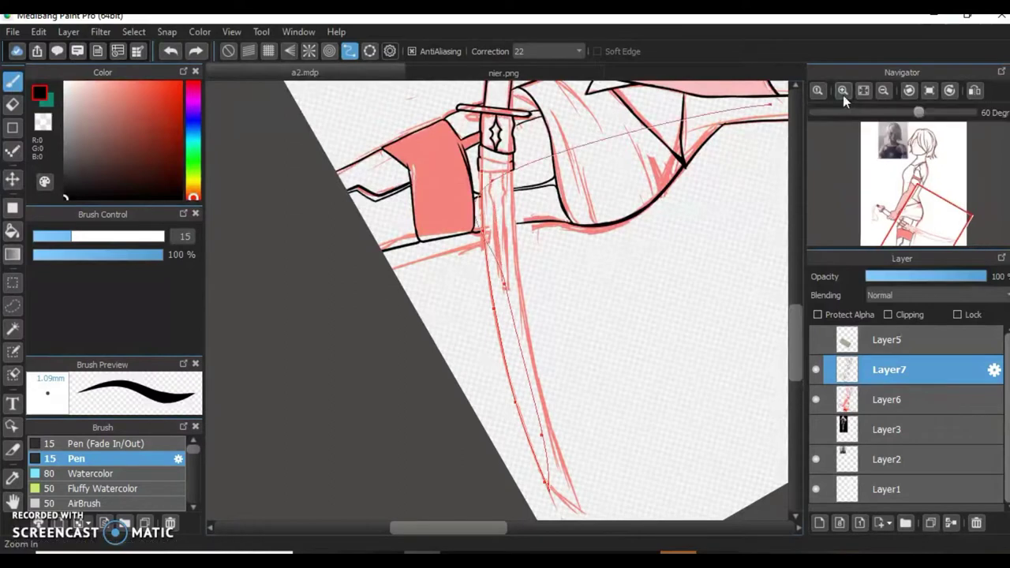
scroll(533, 385, up, 3)
key(ctrl+z)
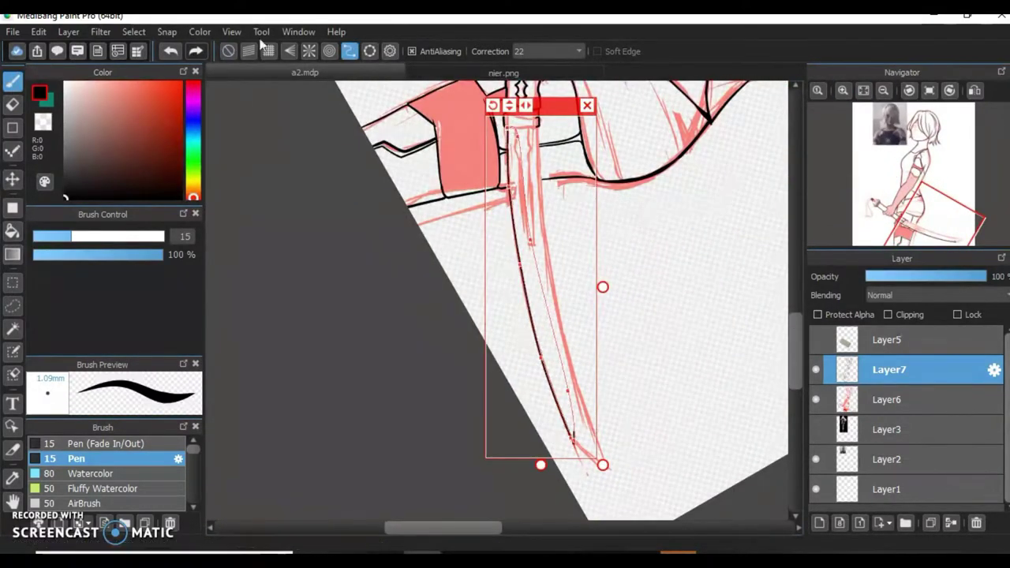
key(Return)
key(e)
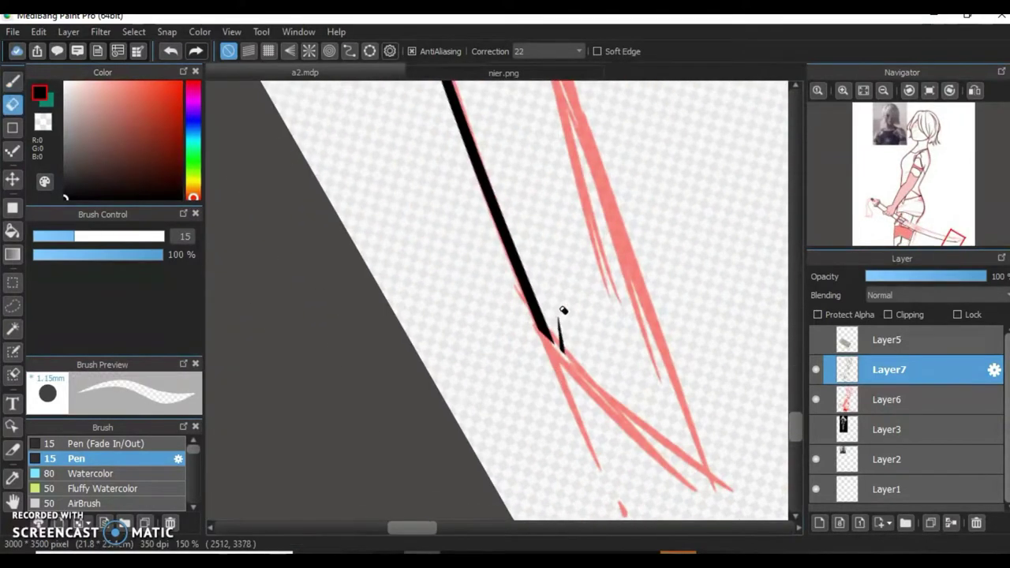
key(b)
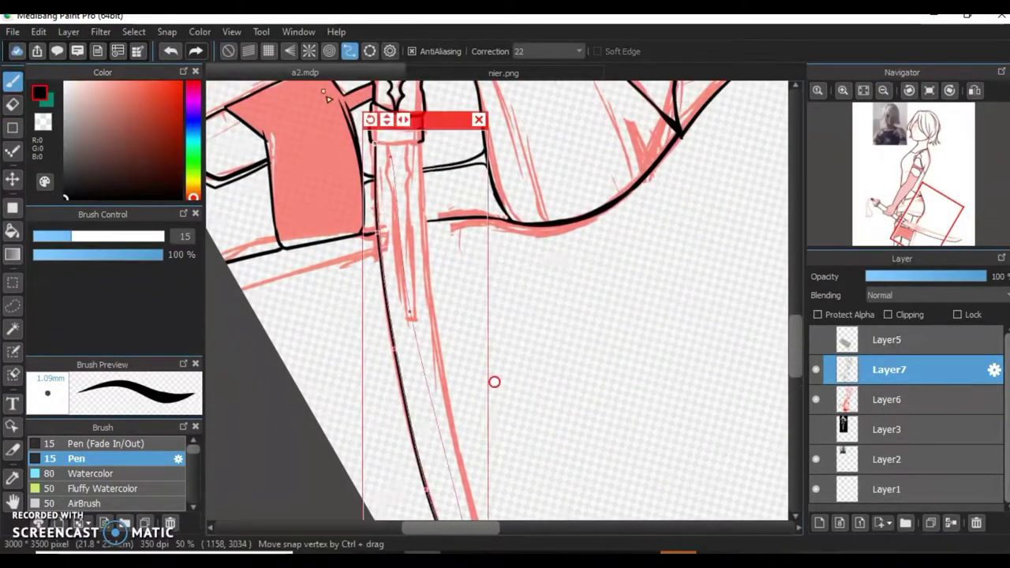
Ink the blade's upper edge along a second curve snap running from the collar to the tip
scroll(494, 382, down, 1)
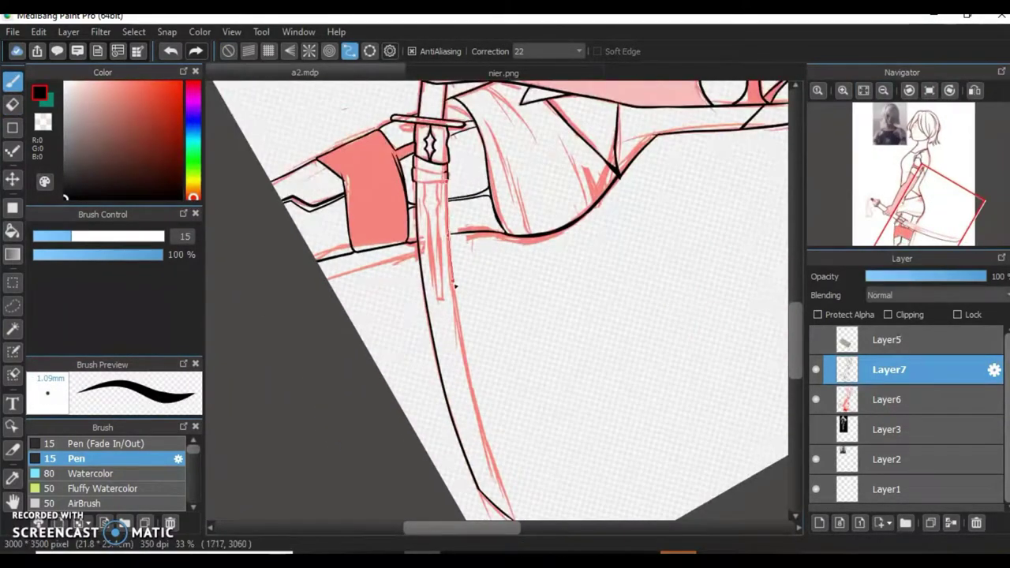
scroll(496, 461, down, 3)
scroll(797, 337, up, 1)
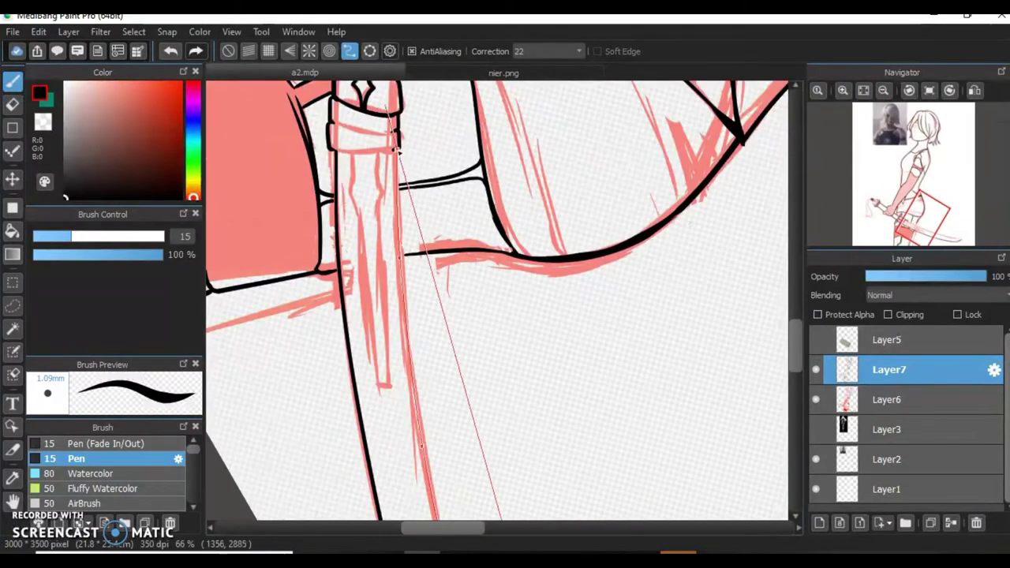
scroll(456, 299, down, 1)
scroll(485, 114, up, 2)
Turn the snap off and ink the outline of the blade's inner groove below the collar
click(228, 50)
scroll(566, 380, up, 2)
scroll(567, 380, down, 2)
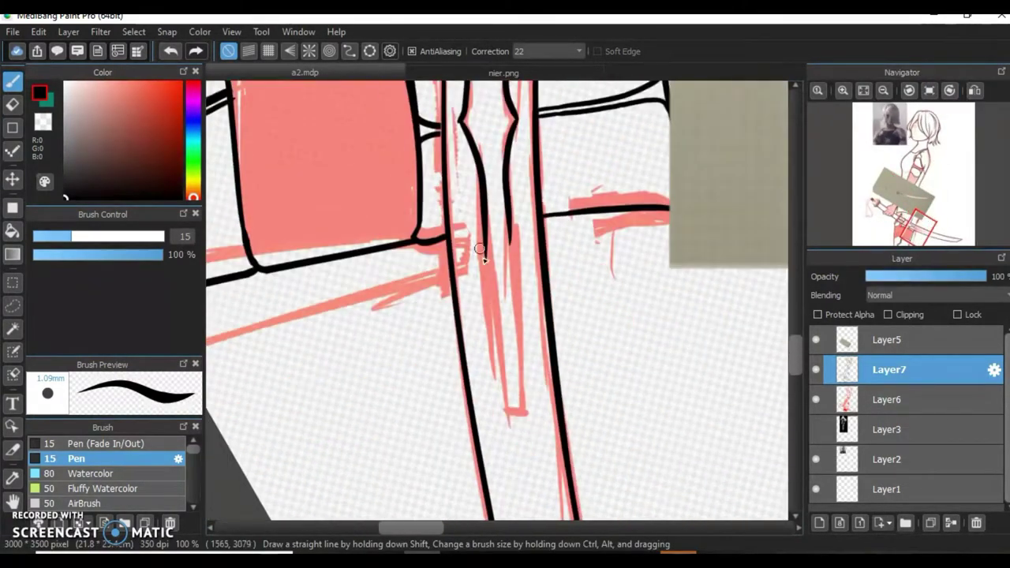
drag(509, 236, 512, 360)
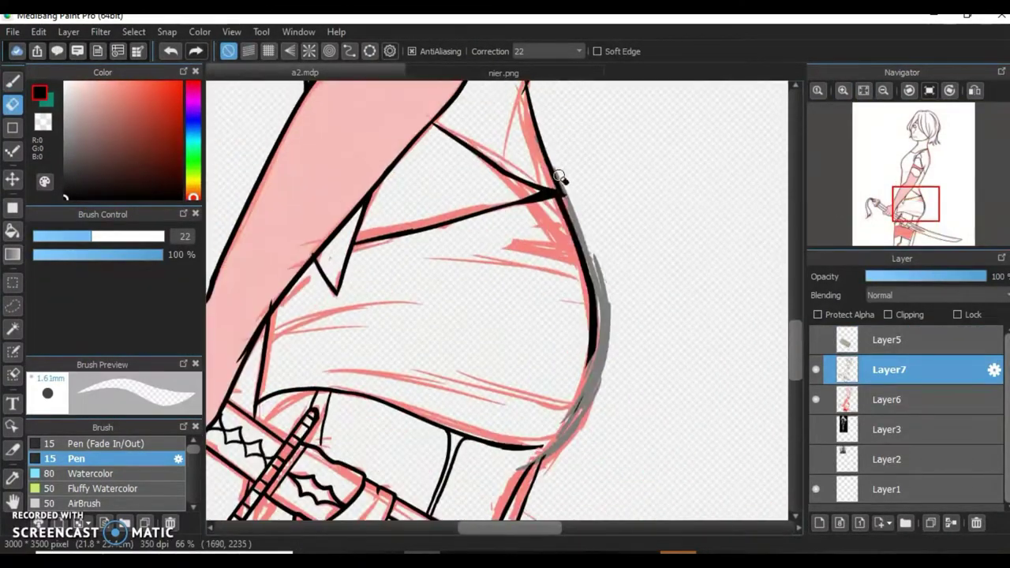
Erase the old outer hip contour on Layer7 and redraw it as a smoother curve with the Pen at size 15
drag(559, 177, 575, 292)
key(b)
drag(548, 158, 591, 312)
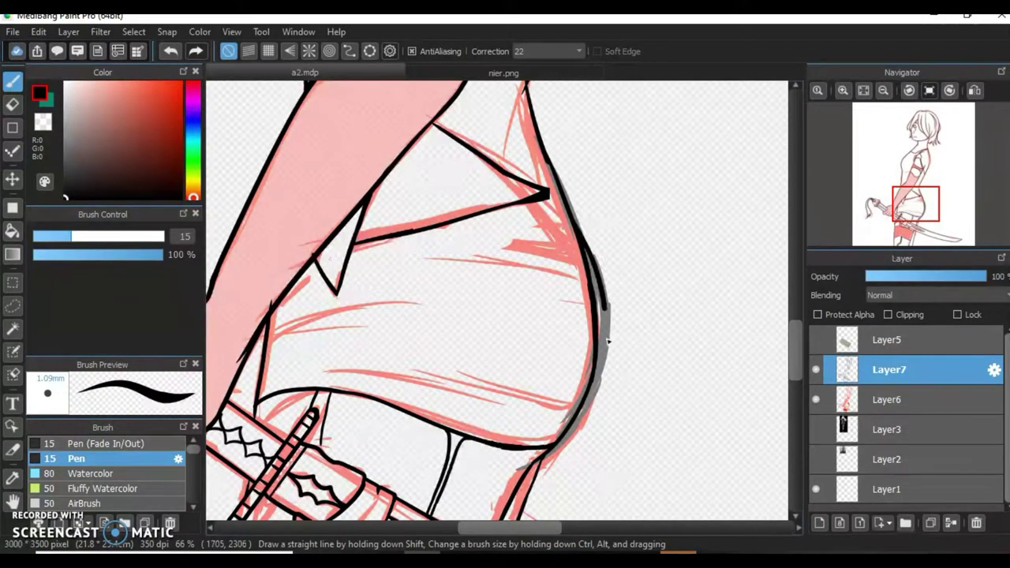
key(e)
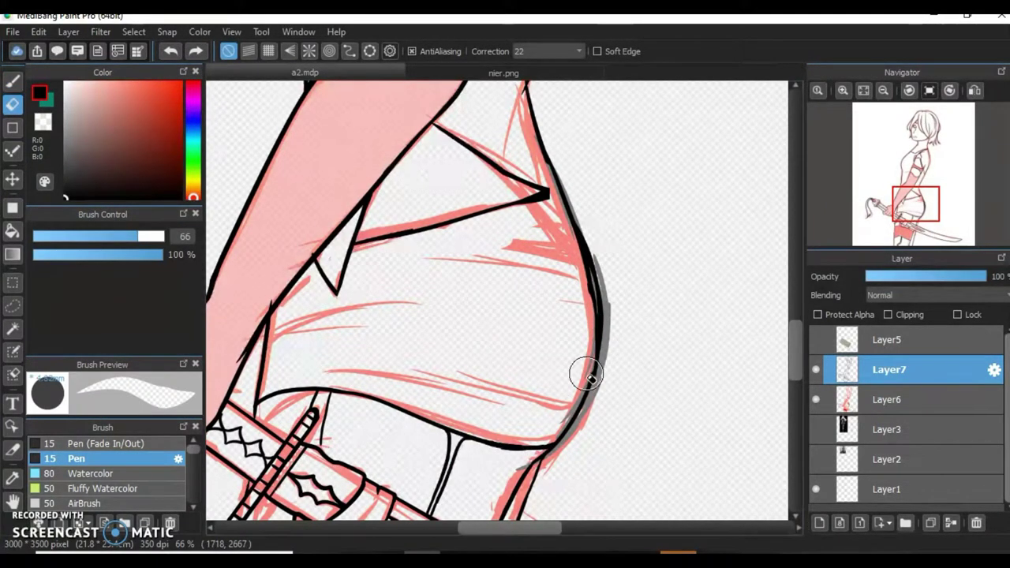
key(b)
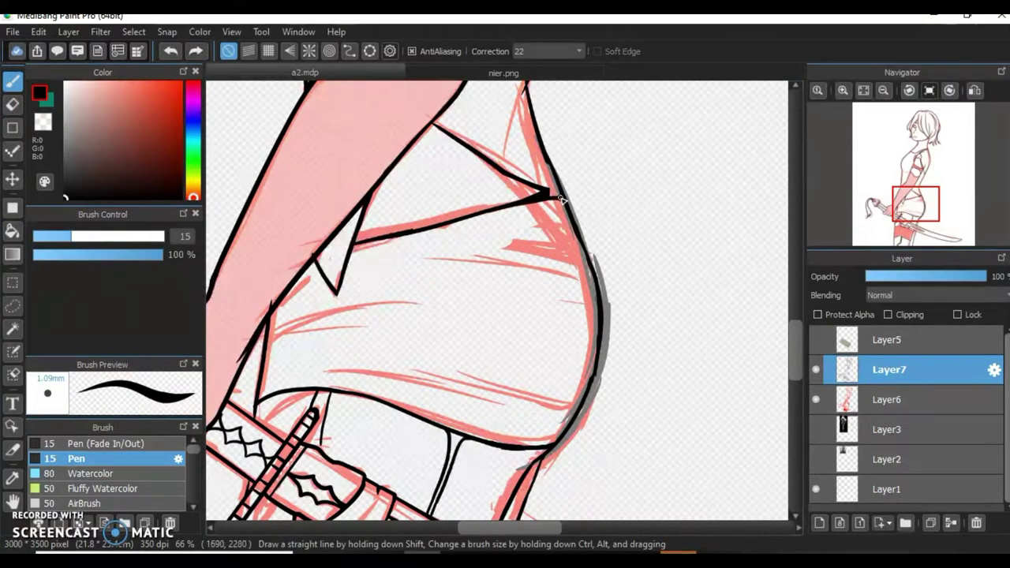
key(e)
scroll(323, 223, up, 3)
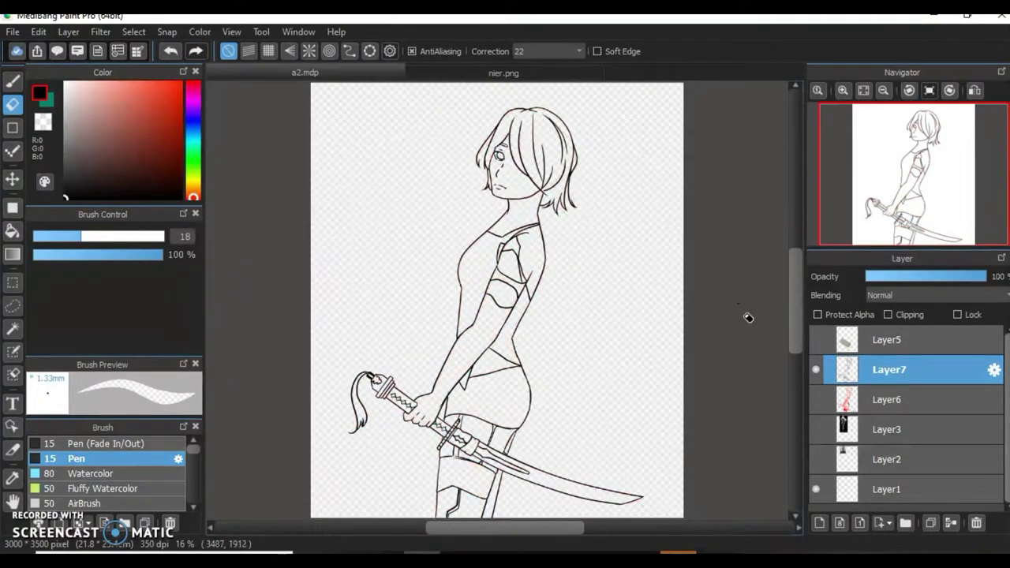
key(e)
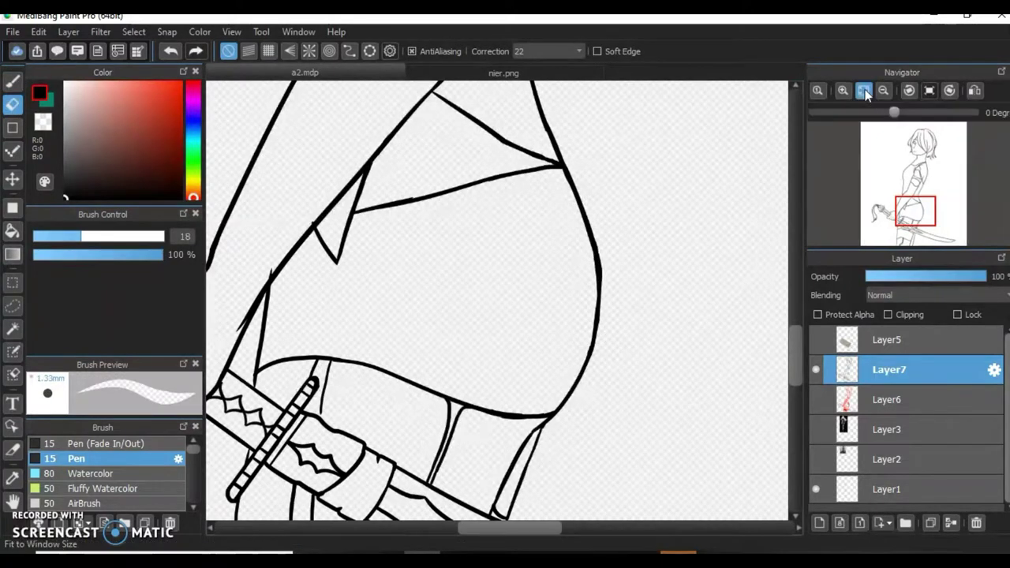
scroll(764, 407, down, 5)
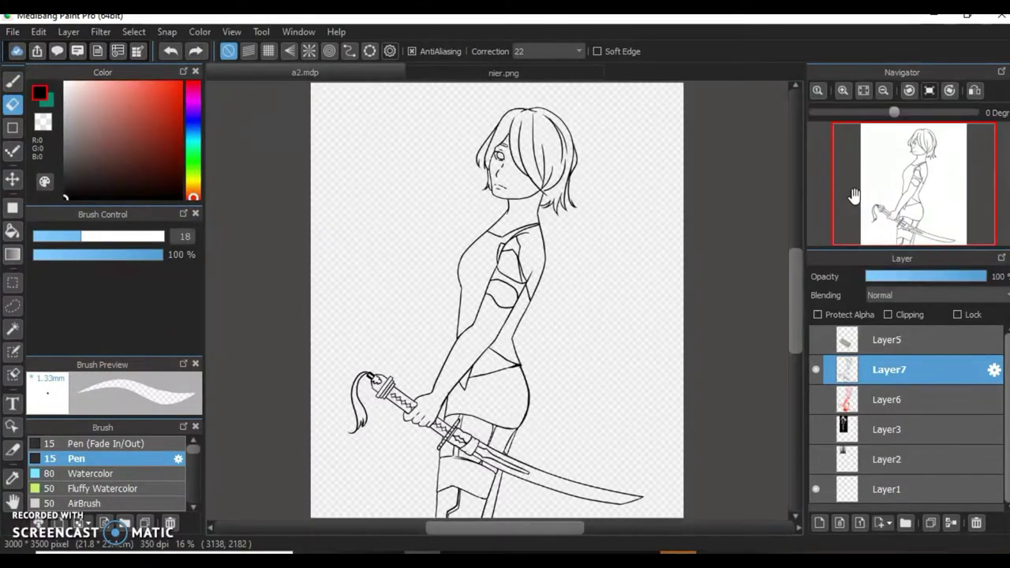
Fill the figure's skin areas with grey-beige (R199 G196 B174) on Layer8, below the line art
scroll(853, 195, up, 3)
key(p)
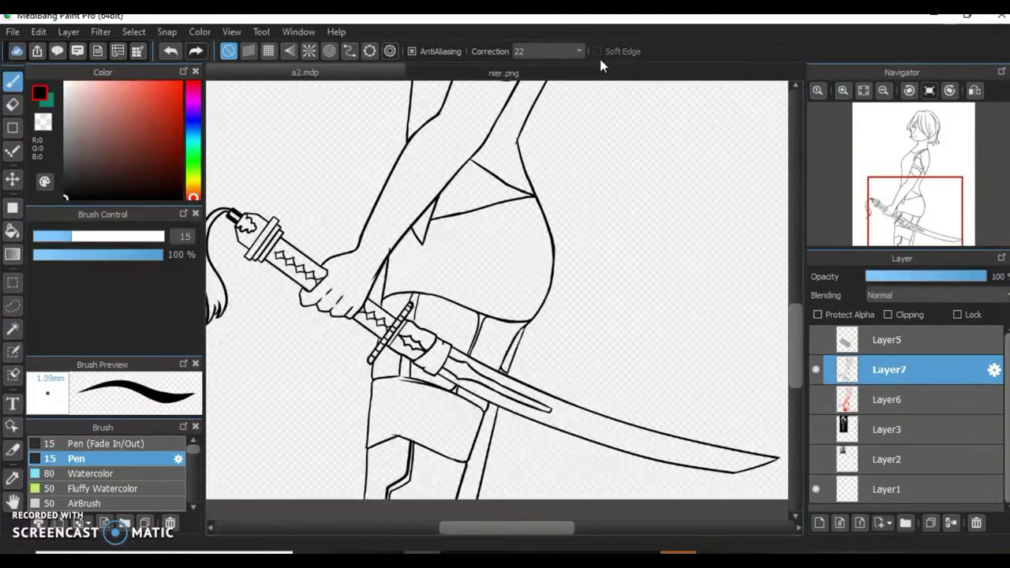
scroll(546, 278, up, 2)
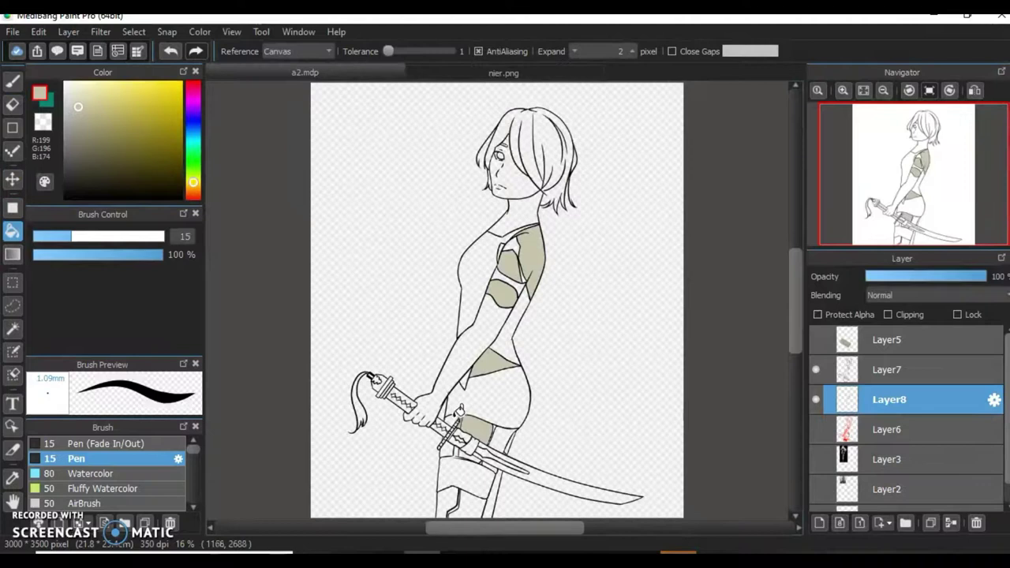
scroll(497, 481, up, 4)
key(e)
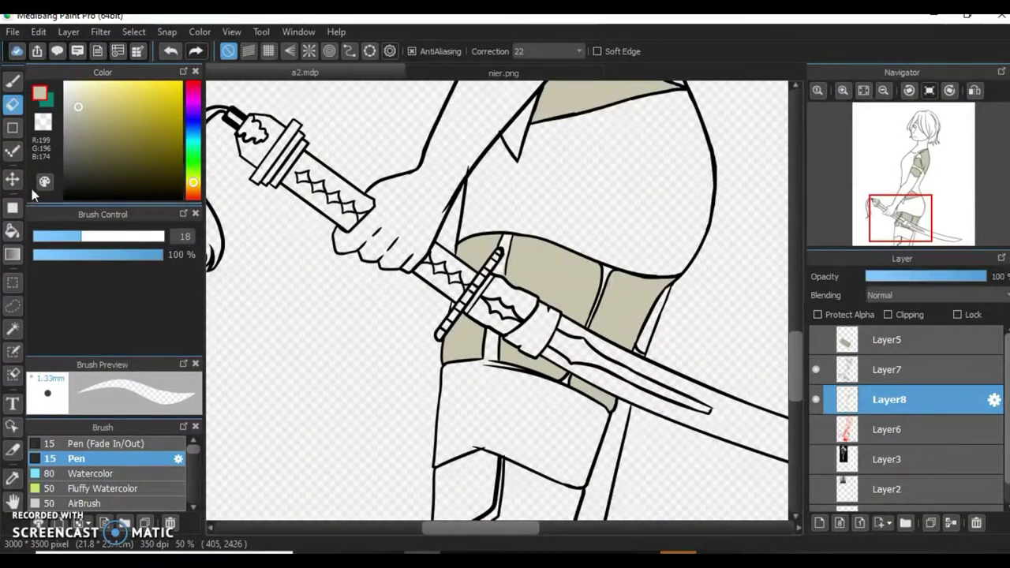
key(b)
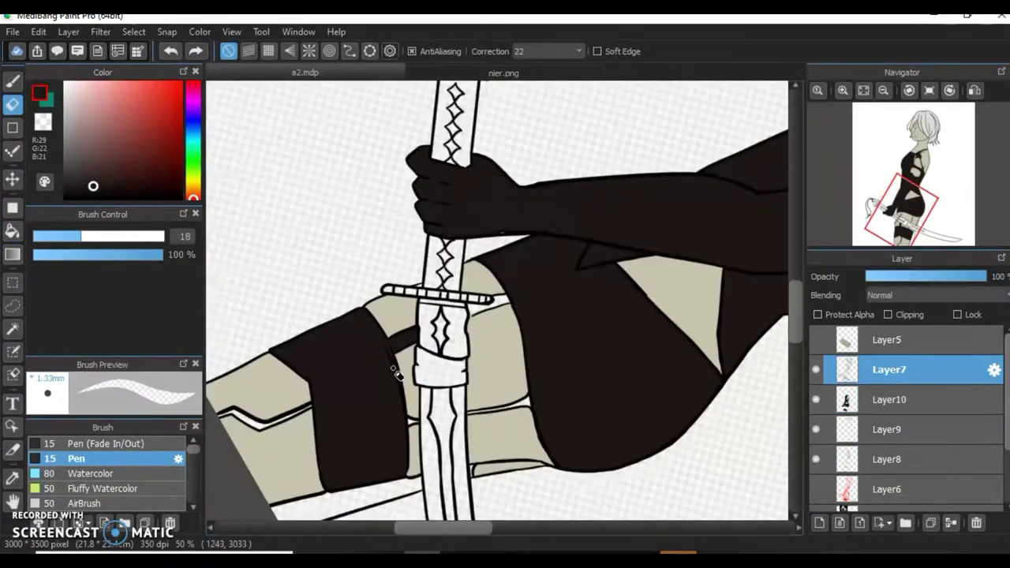
Clean up the line art and colour fills around the garter straps and thigh band on Layer10, Layer7 and Layer8
click(889, 399)
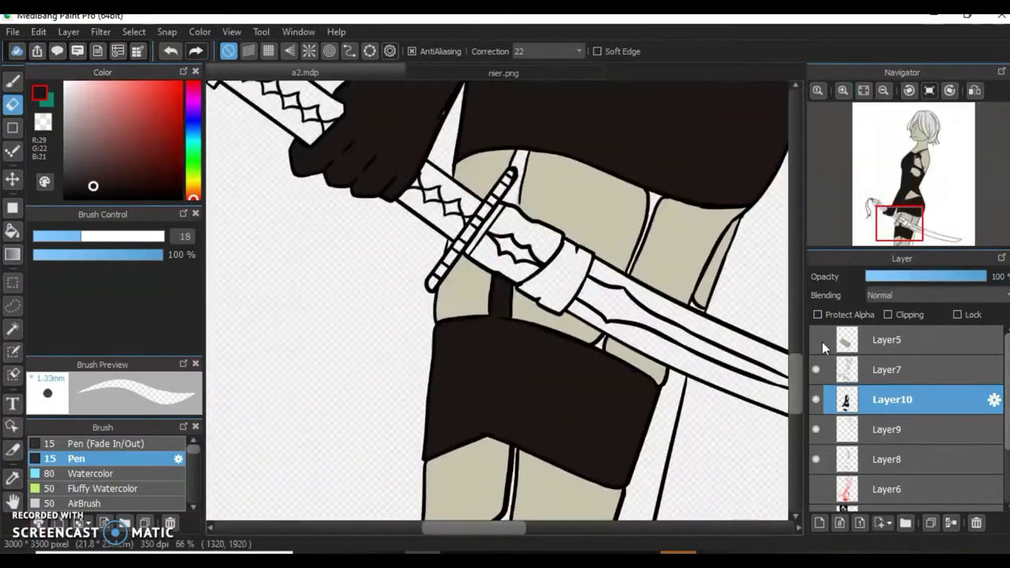
click(884, 369)
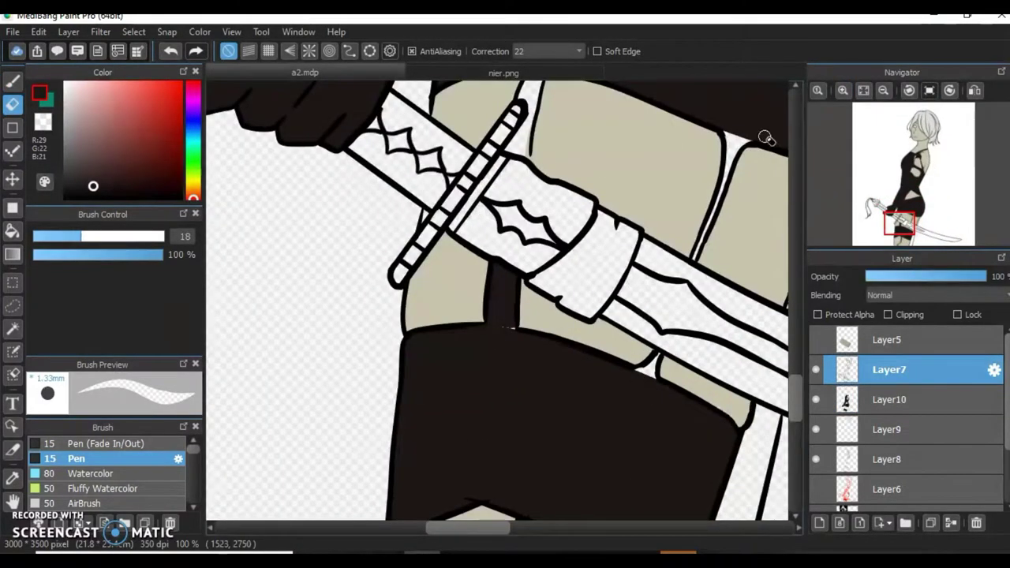
click(886, 459)
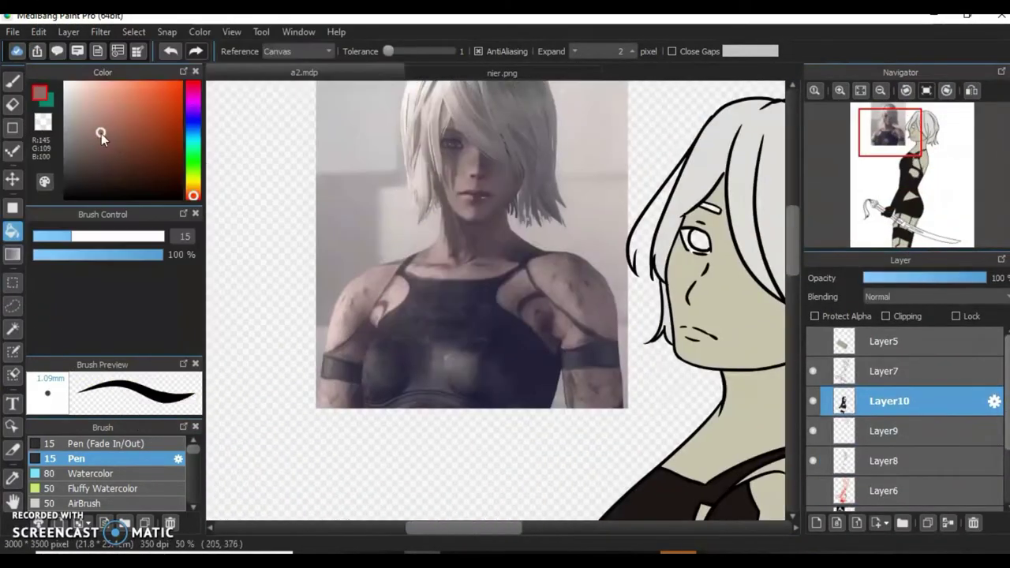
Colour the diamonds on the sword's grip near-black (R26 G25 B21) on Layer12 and touch up their gaps with the Pen
scroll(810, 381, down, 2)
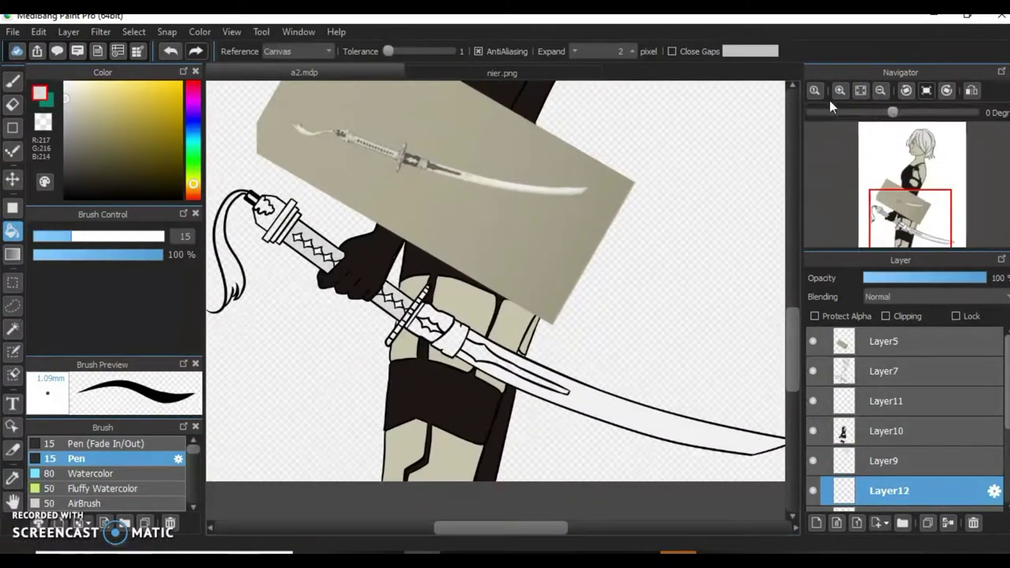
scroll(330, 326, up, 2)
alt+click(356, 281)
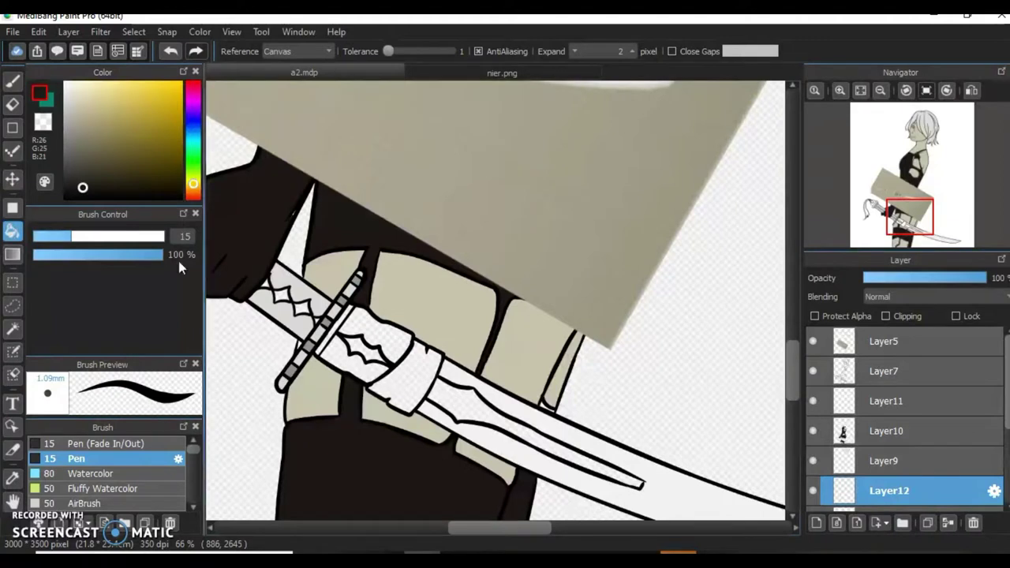
scroll(357, 281, up, 3)
key(b)
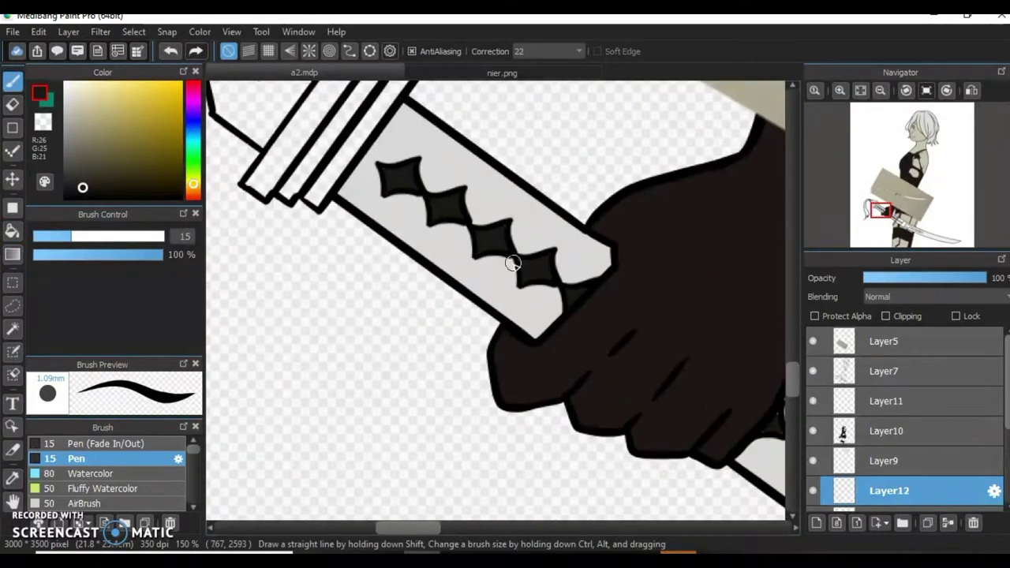
key(e)
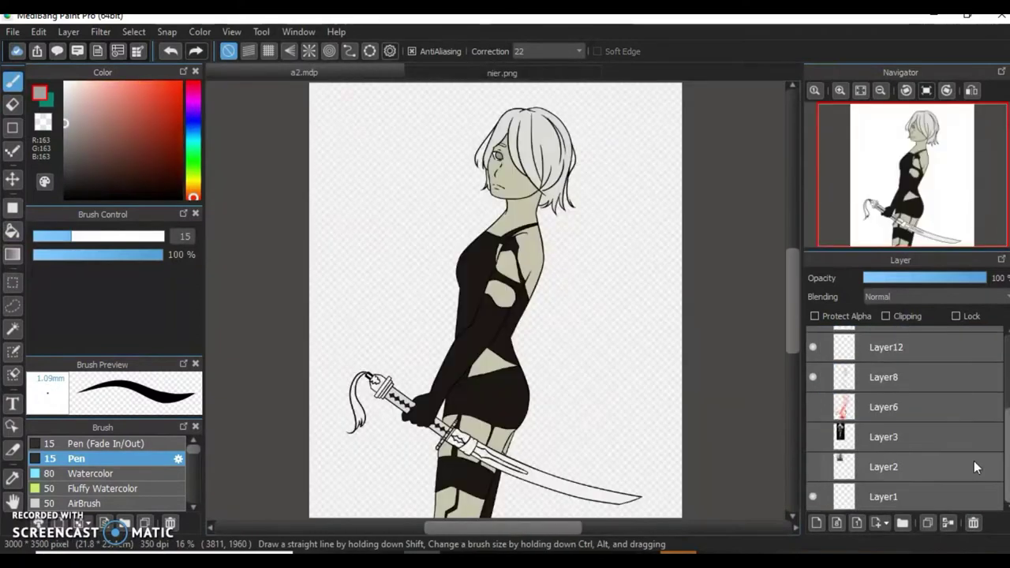
Add a layer below the figure's colours and cover it with grey (R163 G163 B163) using the Pen at size 1000
click(815, 523)
mouse_move(292, 172)
mouse_down()
mouse_move(315, 90)
mouse_move(411, 181)
mouse_move(591, 123)
mouse_up()
scroll(814, 349, up, 3)
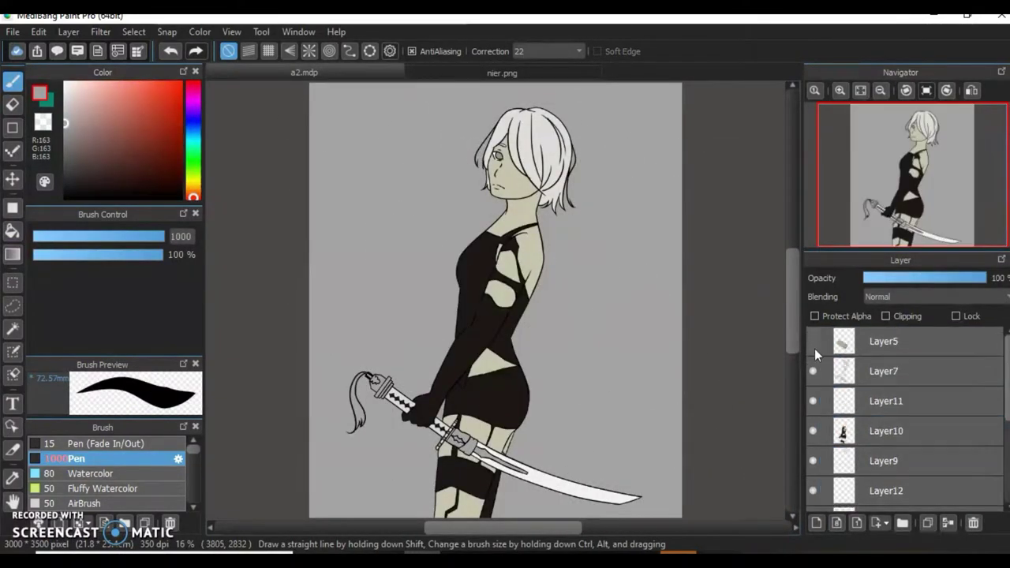
Show the sword reference on Layer5 and fill the ornamented section below the guard near-black (R26 G25 B21) on Layer12
click(812, 340)
scroll(913, 448, down, 1)
click(913, 444)
click(12, 231)
scroll(388, 400, up, 3)
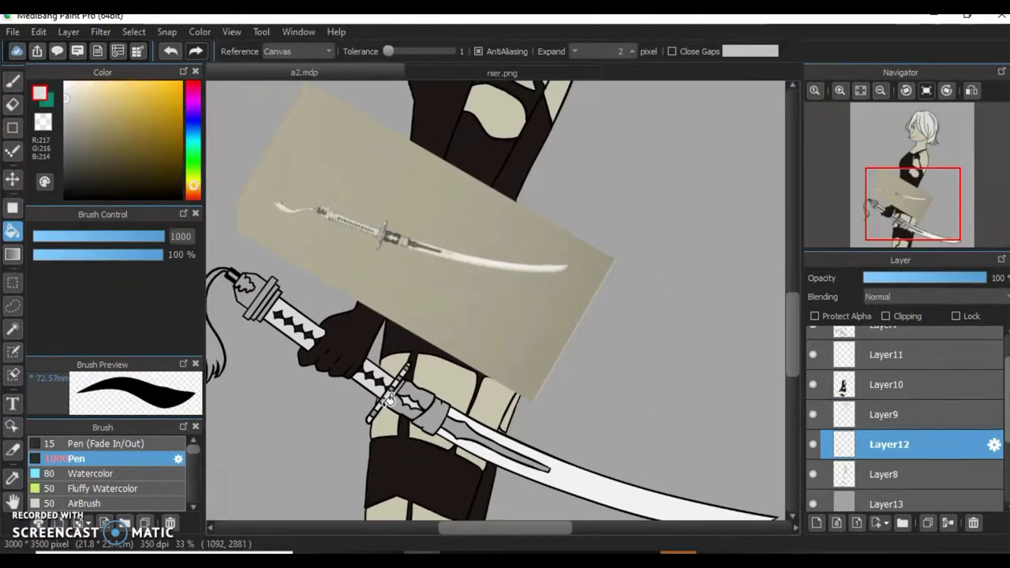
click(71, 132)
click(66, 97)
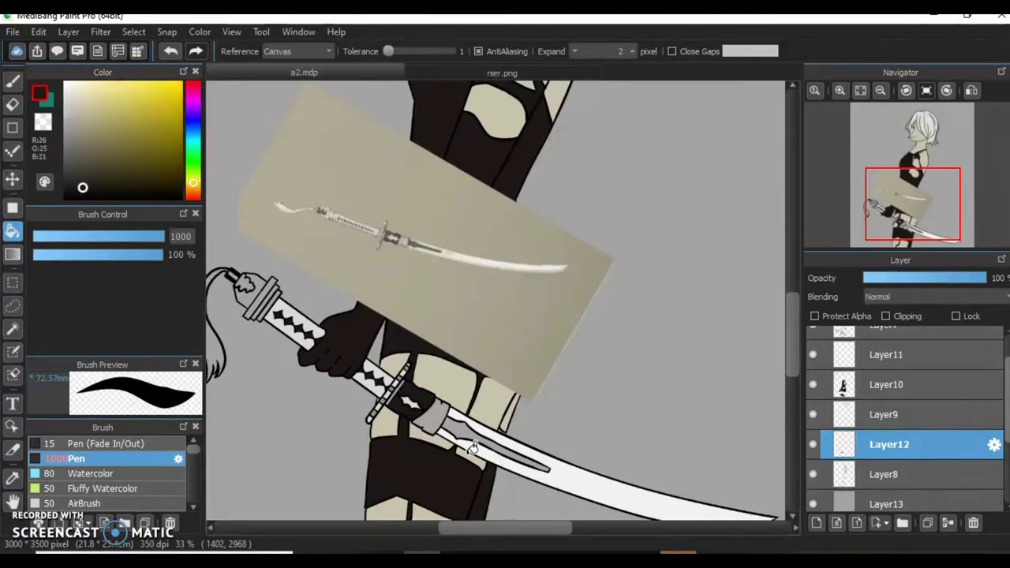
Fill the sword's pommel, rings and tassel light grey (R217 G216 B214) and hide the sword reference on Layer5
scroll(421, 309, up, 3)
click(421, 309)
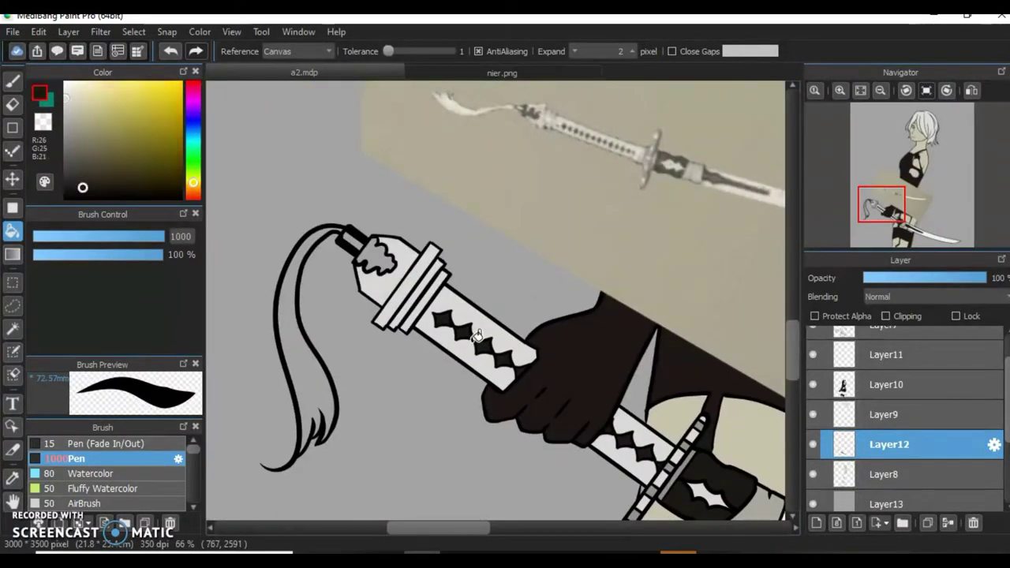
click(312, 371)
scroll(312, 371, down, 3)
scroll(812, 341, up, 1)
click(812, 340)
Rename Layer7 as Lineart, Layer11 as Eyes, Layer10 as Clothes and Layer9 as Hair
double_click(884, 370)
text(Lineart)
double_click(890, 402)
text(Eyes)
double_click(886, 432)
text(Clothes)
double_click(902, 462)
text(Hair)
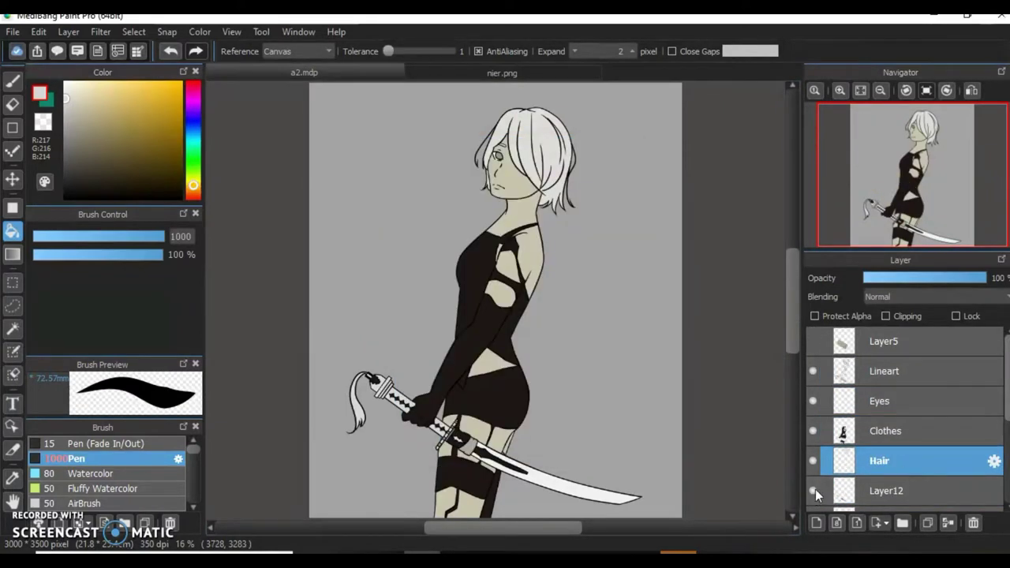
Rename Layer12 as Sword and Layer8 as Skin
double_click(881, 490)
text(Sword)
scroll(812, 469, down, 2)
double_click(878, 476)
text(Skin)
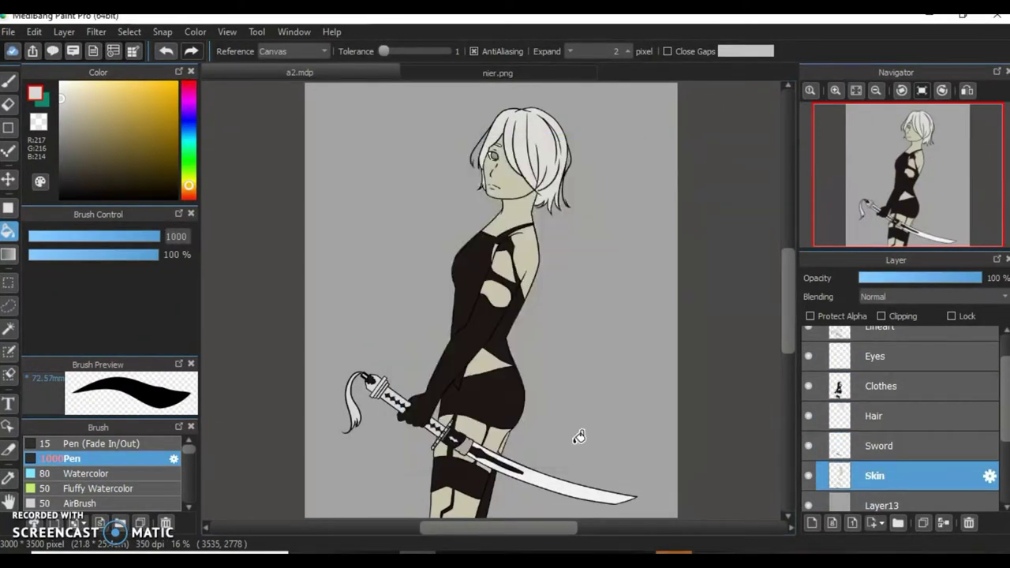
Add a clipped layer above Clothes and shade the sleeve and dress in R7 G5 B4 with the Watercolor brush
click(836, 386)
key(ctrl+shift+n)
click(98, 196)
key(b)
key(ctrl+plus)
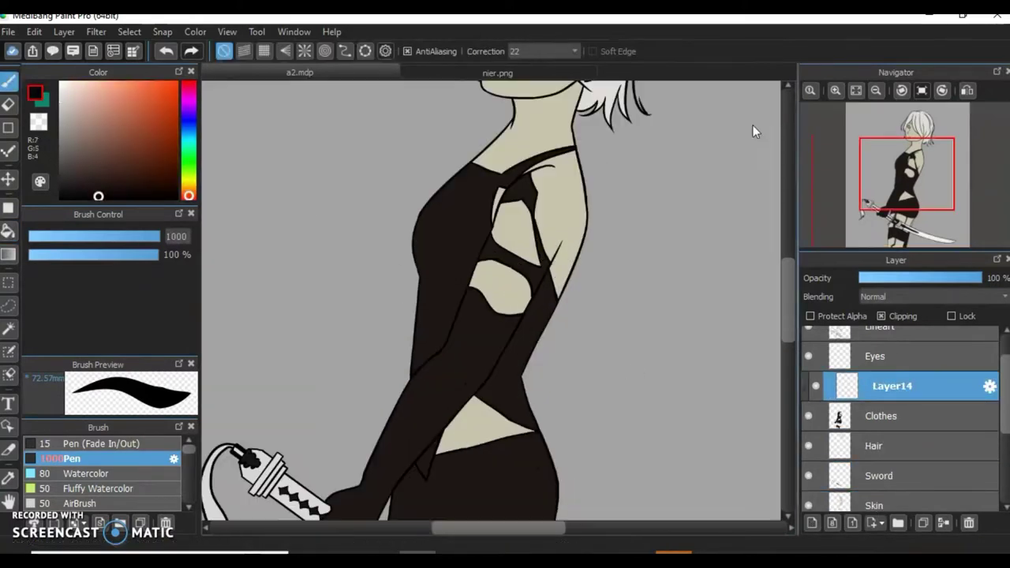
click(87, 473)
drag(350, 480, 501, 250)
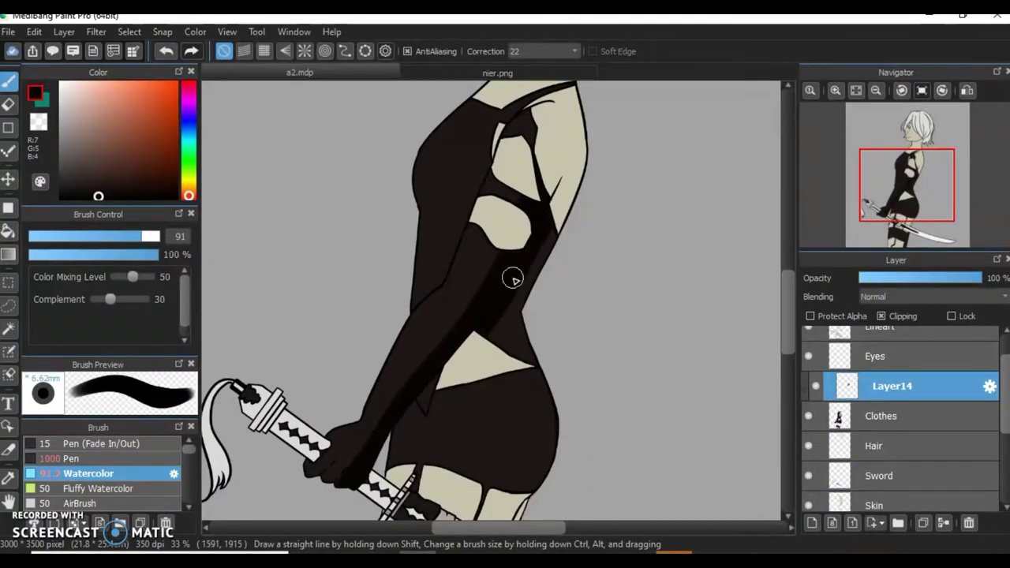
scroll(512, 279, down, 1)
mouse_move(520, 315)
mouse_down()
mouse_move(489, 433)
mouse_move(512, 433)
mouse_up()
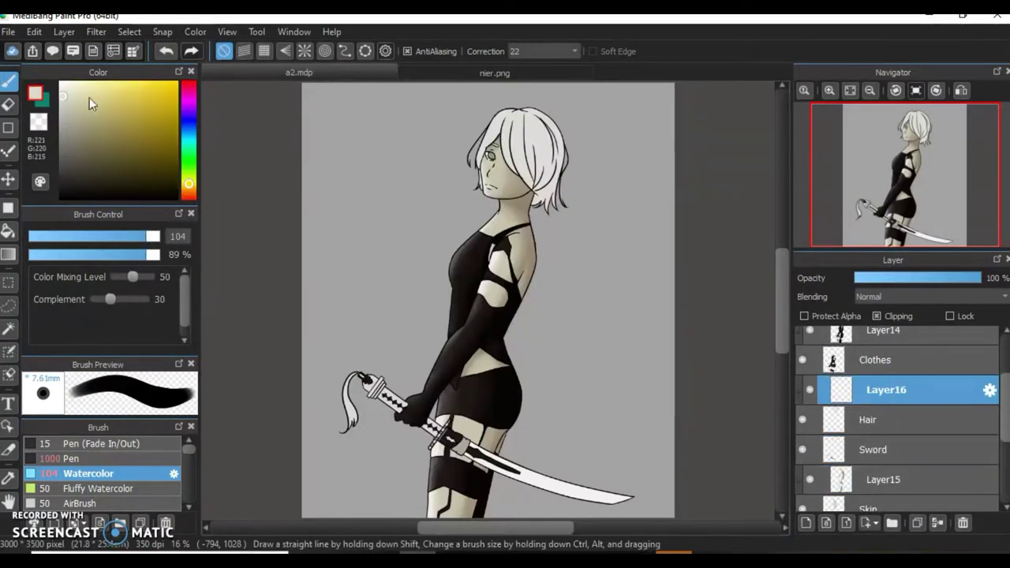
Shade the hair strands in grey (R166 G163 B153) on the layer clipped to Hair, using the Watercolor brush at size 49
click(68, 122)
click(126, 235)
key(ctrl+plus)
drag(441, 185, 467, 276)
drag(454, 126, 476, 272)
mouse_move(467, 105)
mouse_down()
mouse_move(534, 213)
mouse_move(496, 259)
mouse_move(493, 143)
mouse_up()
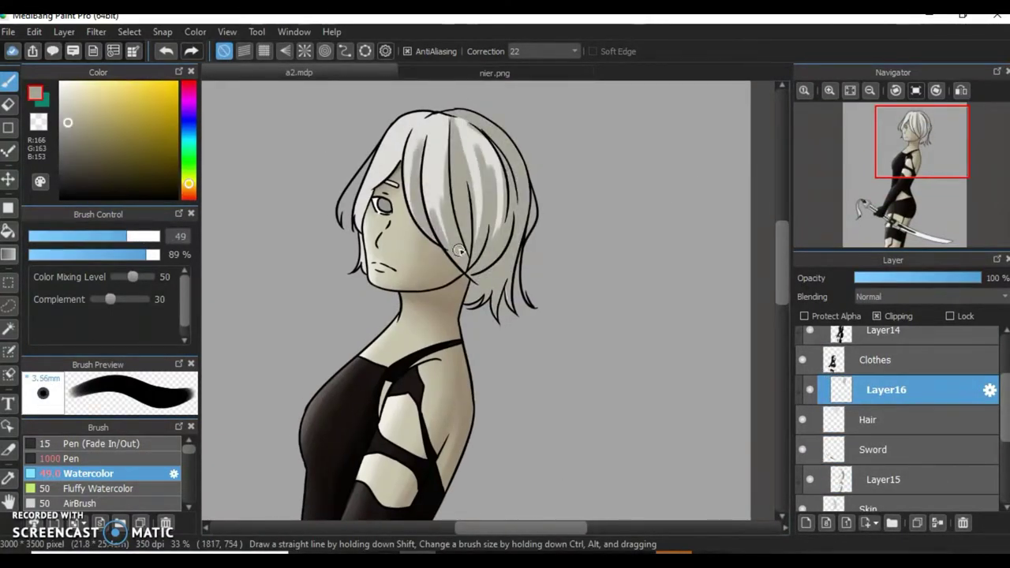
Paint off-white highlights (R246 G244 B235) on the hair and blend the strands with the Watercolor brush at size 25
alt+click(353, 223)
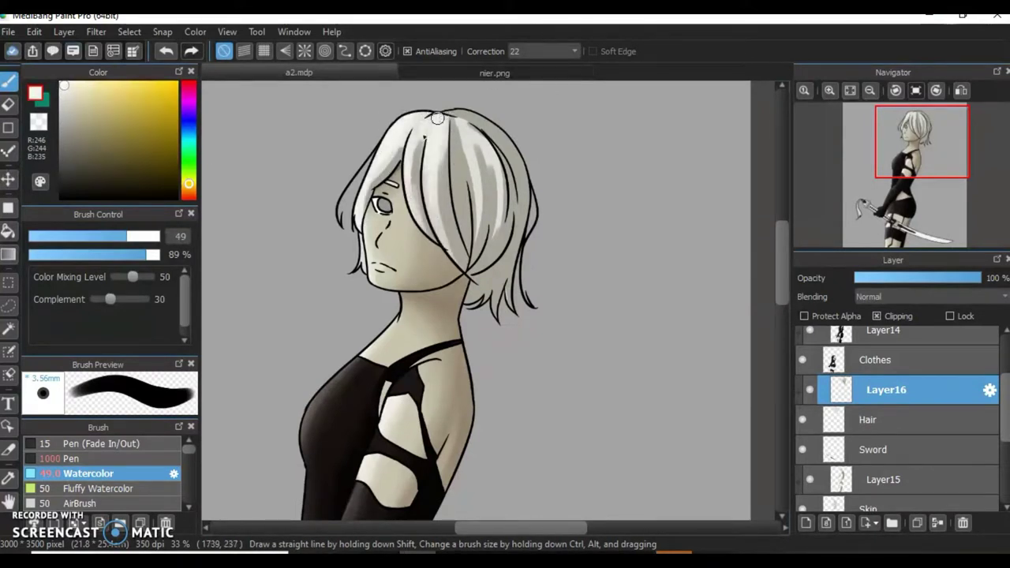
alt+click(444, 206)
key(bracketleft)
key(bracketleft)
key(bracketleft)
key(bracketleft)
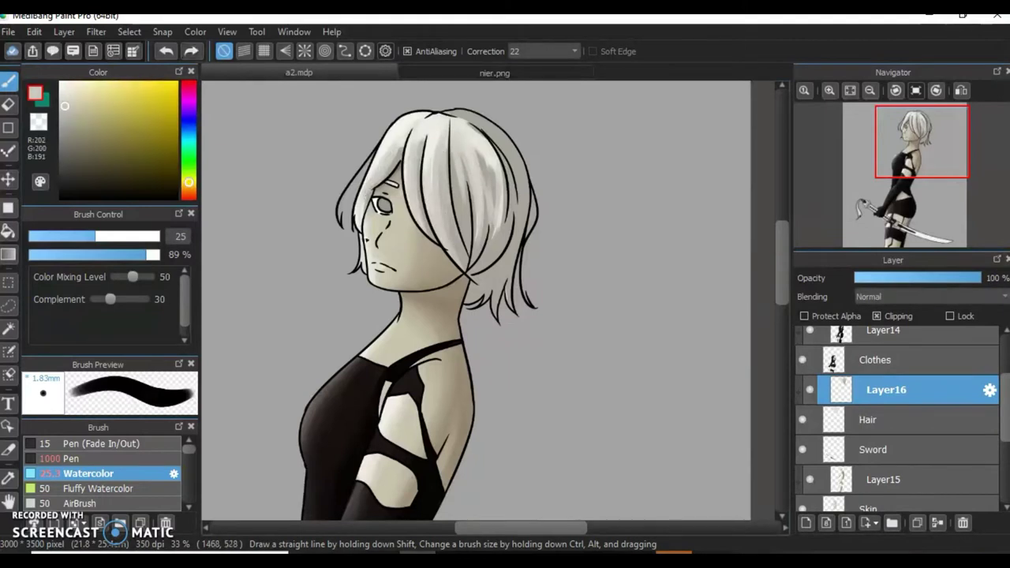
Deepen and blend the shading along the back of the hair on Layer16, and check the colours with the line art hidden
alt+click(479, 295)
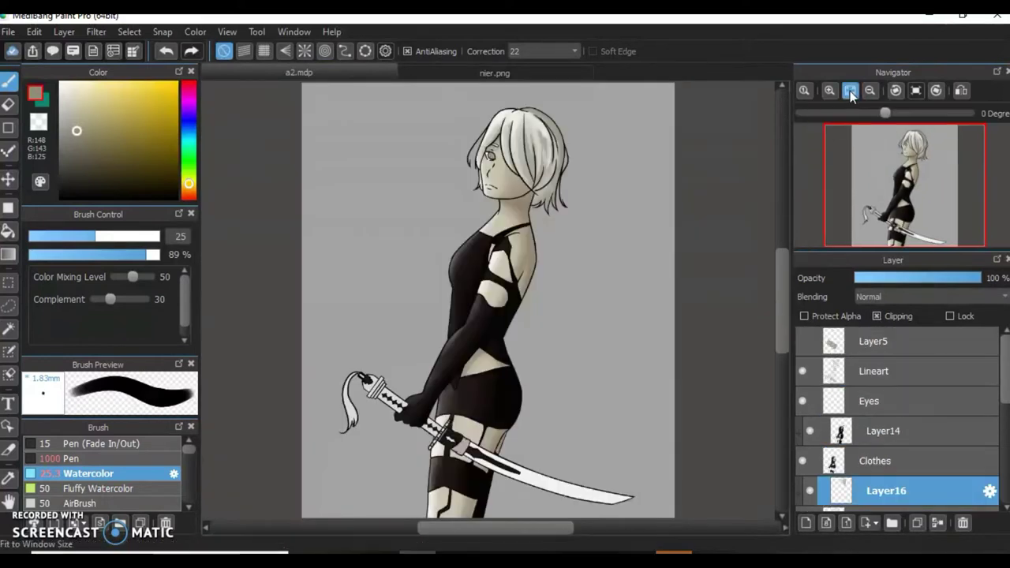
scroll(546, 193, up, 3)
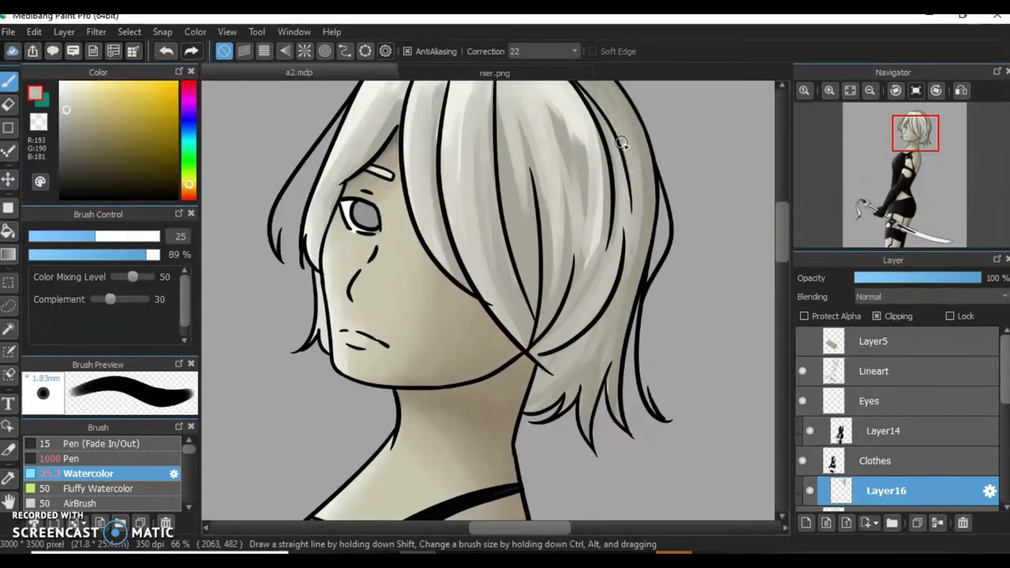
drag(622, 145, 727, 302)
mouse_move(578, 209)
mouse_down()
mouse_move(573, 244)
mouse_move(621, 245)
mouse_up()
scroll(600, 219, down, 5)
click(801, 370)
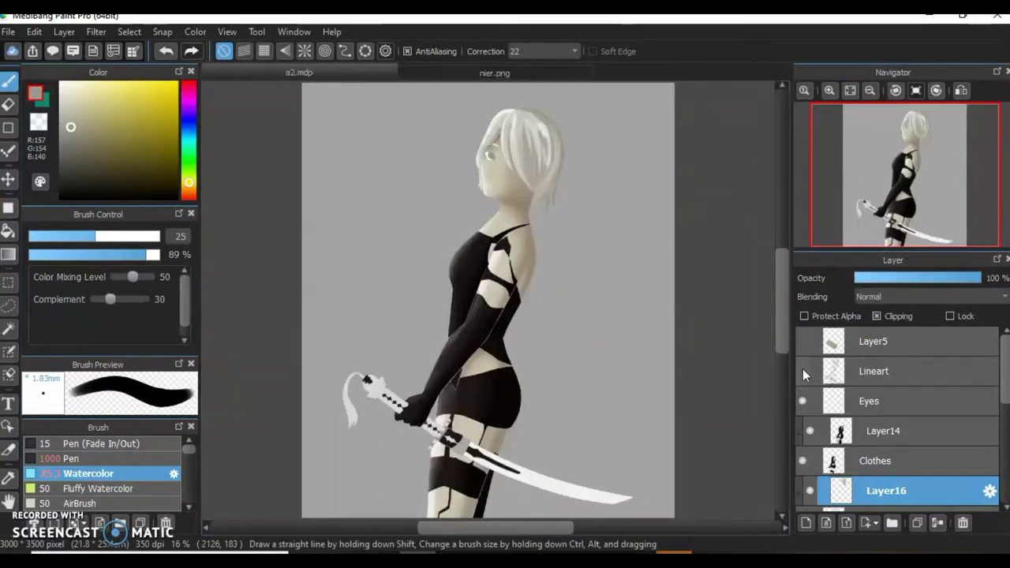
click(802, 371)
Add a clipped layer above Lineart and recolour the hair outlines in dark grey (R108 G106 B100) with the Pen at size 47
scroll(512, 158, up, 5)
click(873, 371)
click(806, 522)
click(71, 459)
drag(505, 119, 600, 269)
drag(584, 206, 604, 315)
mouse_move(489, 190)
mouse_down()
mouse_move(286, 323)
mouse_move(316, 316)
mouse_up()
drag(410, 158, 424, 280)
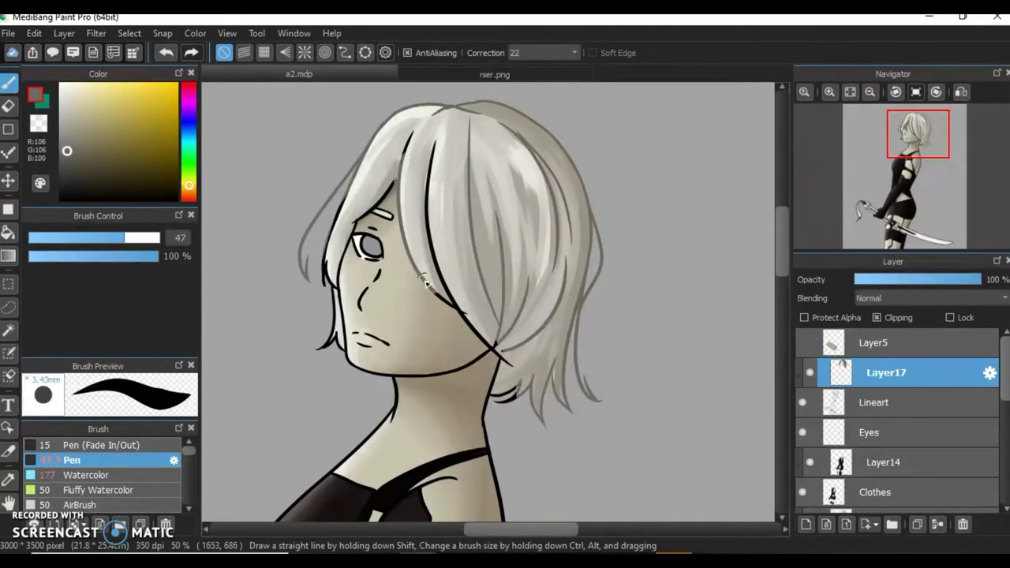
Recolour the outlines of the nose, mouth, jaw and neck in brown (R119 G105 B84) with the Pen
scroll(333, 312, up, 2)
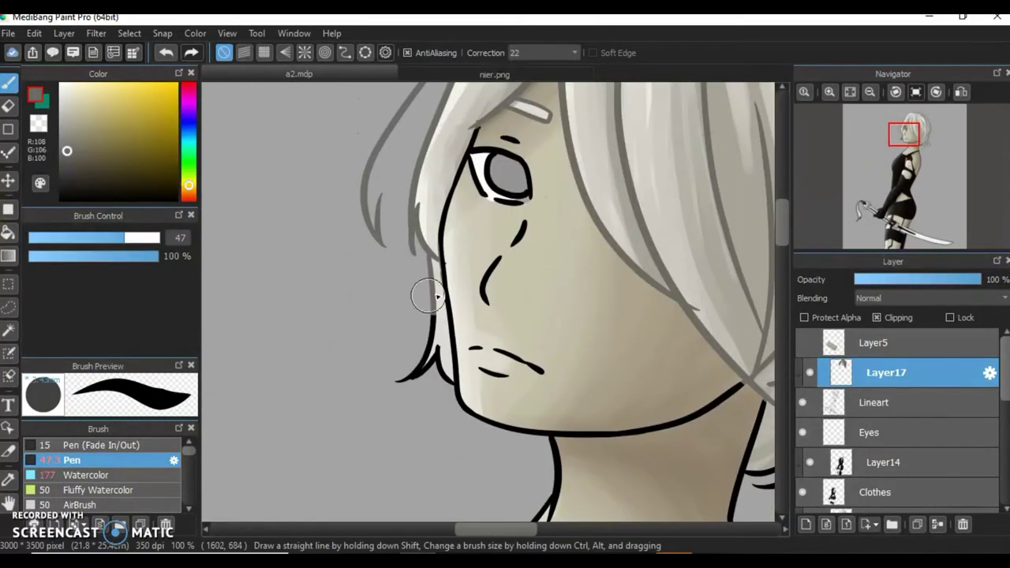
alt+click(505, 276)
drag(499, 256, 483, 302)
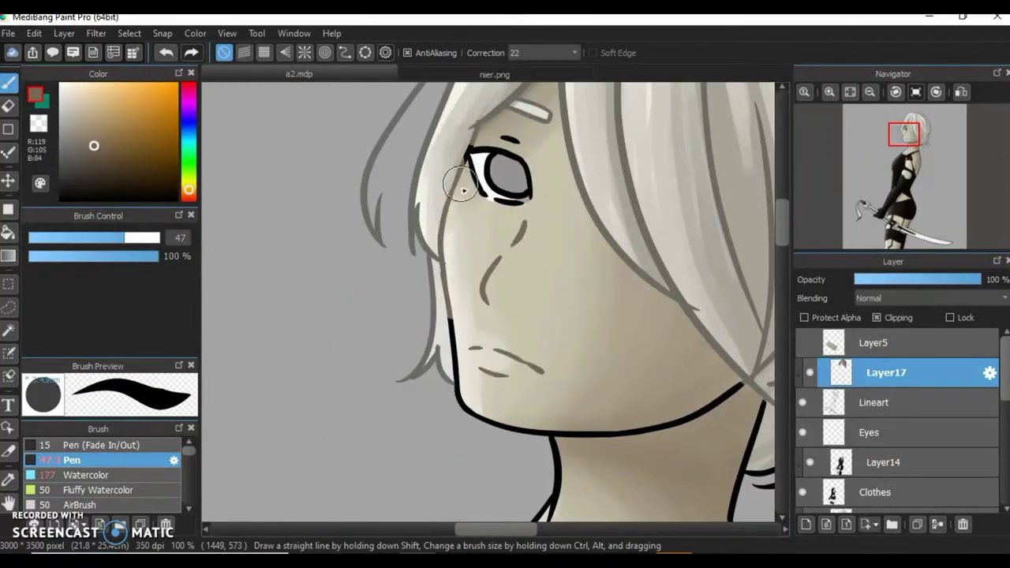
drag(473, 426, 635, 431)
drag(635, 430, 372, 433)
mouse_move(478, 400)
mouse_down()
mouse_move(479, 360)
mouse_move(358, 406)
mouse_up()
scroll(676, 218, down, 10)
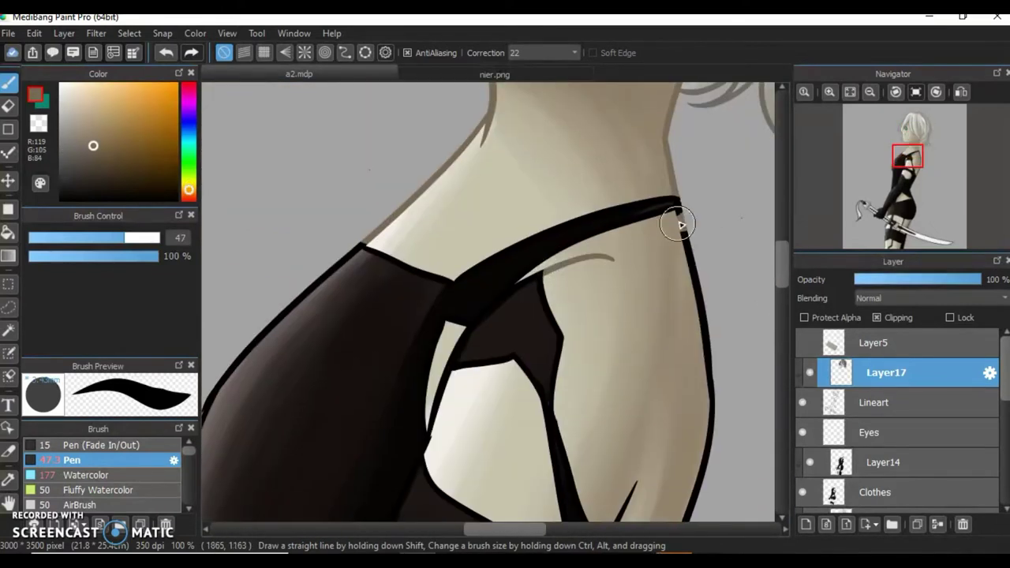
Recolour the exposed skin outlines along the arm, torso and thighs in the same brown
scroll(427, 134, down, 5)
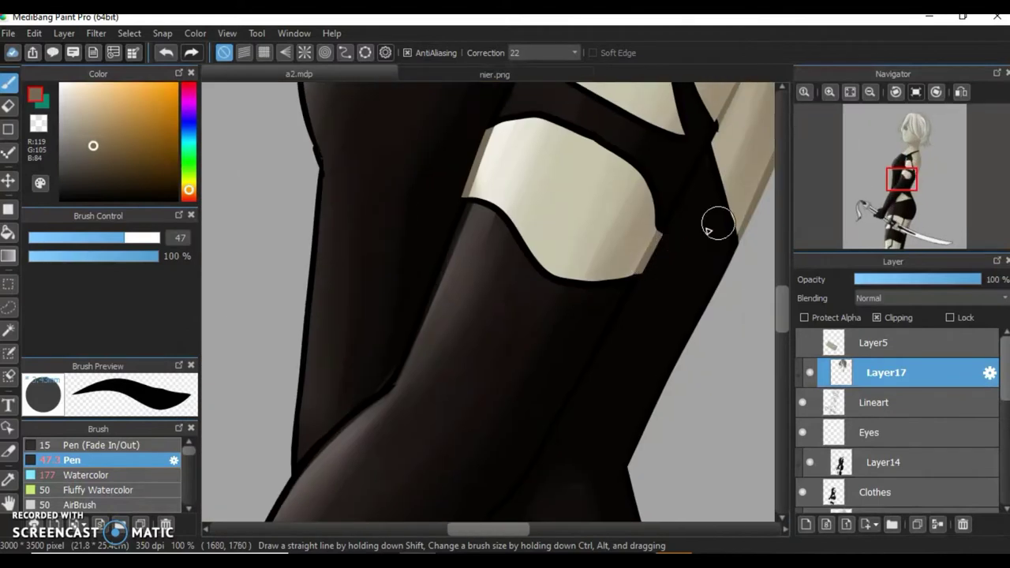
click(891, 223)
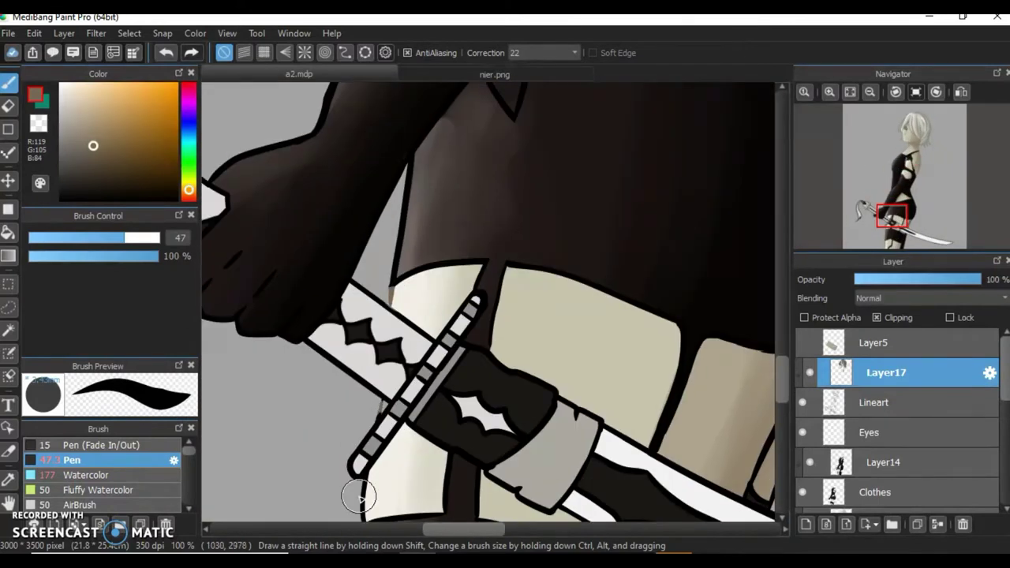
scroll(360, 491, down, 5)
scroll(707, 276, down, 3)
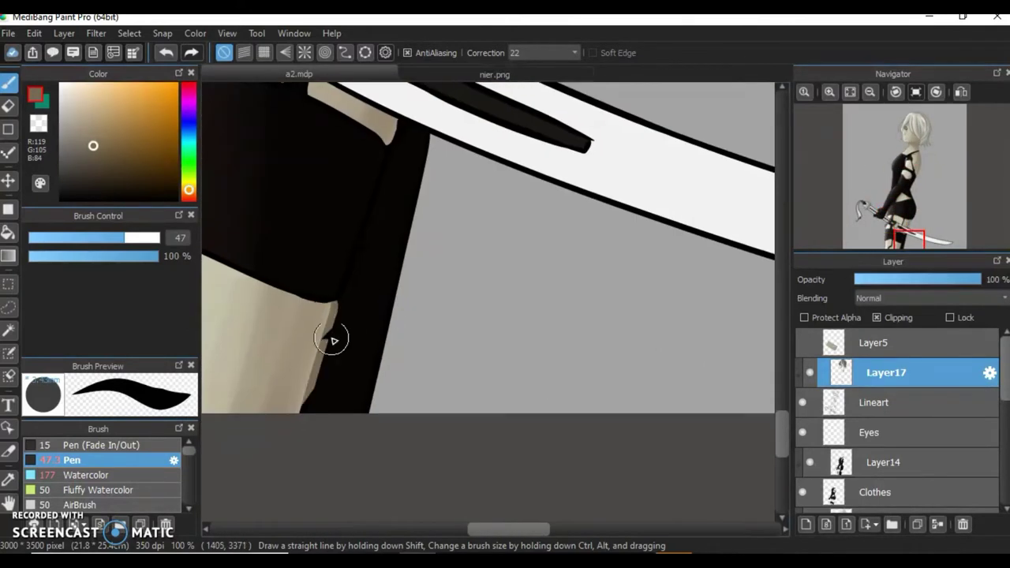
scroll(484, 255, up, 5)
click(850, 91)
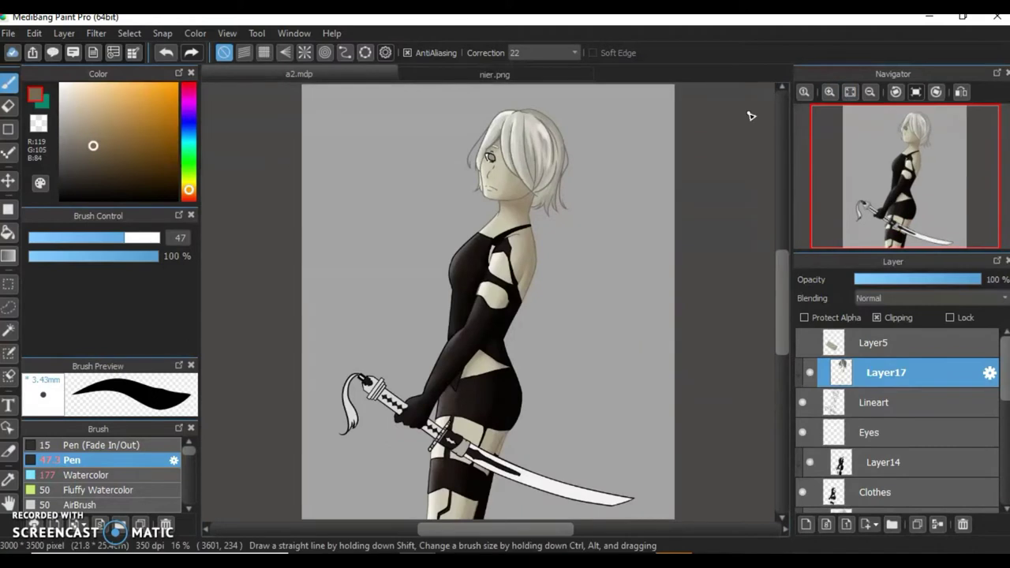
Try a Hue adjustment on the Skin layer and on Layer16, the hair shading layer
scroll(899, 426, down, 5)
click(868, 415)
click(96, 33)
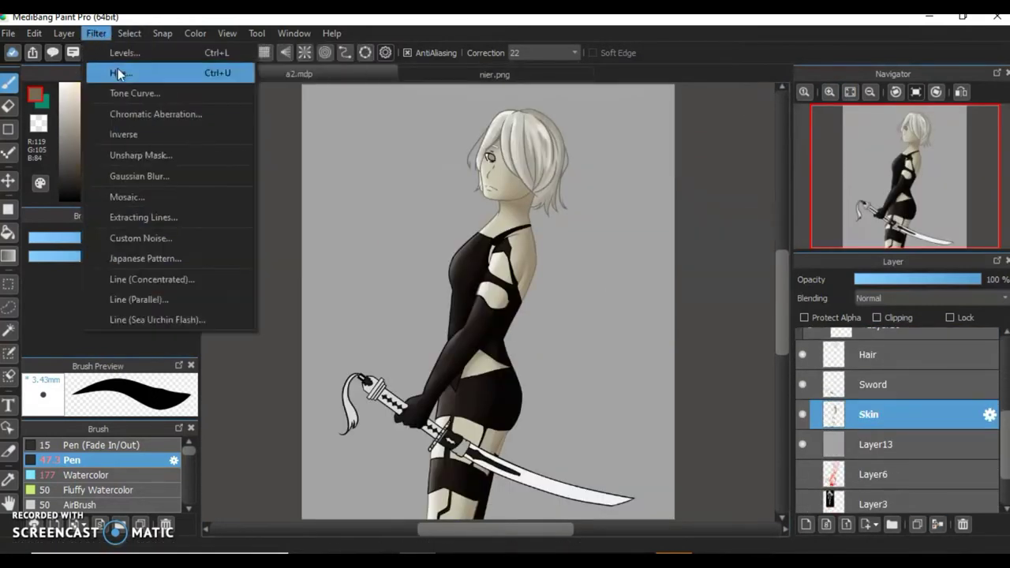
click(117, 67)
click(594, 482)
scroll(899, 426, up, 3)
click(868, 410)
click(97, 33)
click(118, 68)
key(Escape)
key(ctrl+shift+n)
Shade the iris on the Eyes layer with the Watercolor brush at size 12.7, using R108 G96 B95 and light grey (R199 G199 B199)
scroll(807, 198, up, 5)
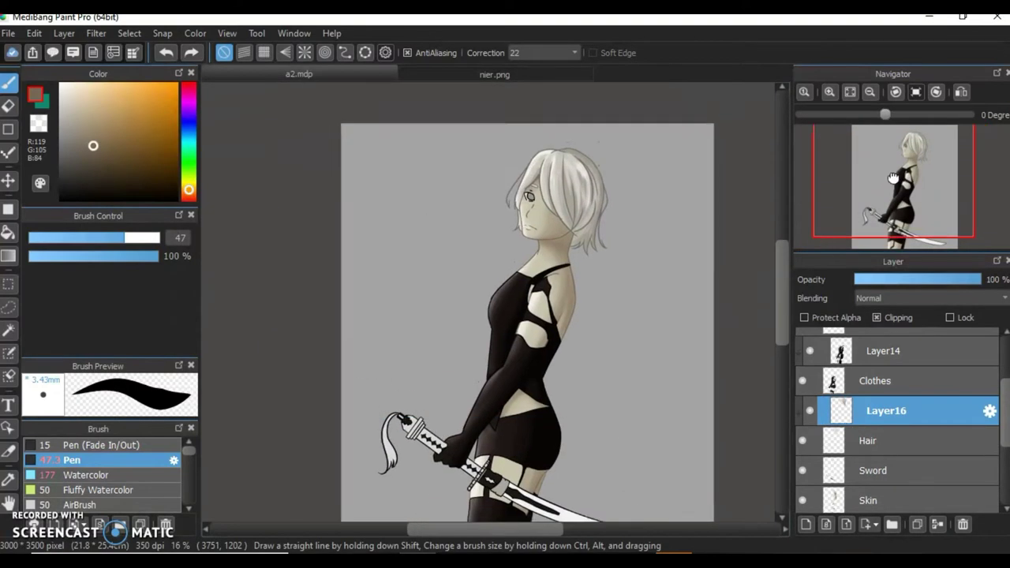
scroll(968, 379, up, 2)
click(968, 384)
alt+click(227, 192)
click(87, 475)
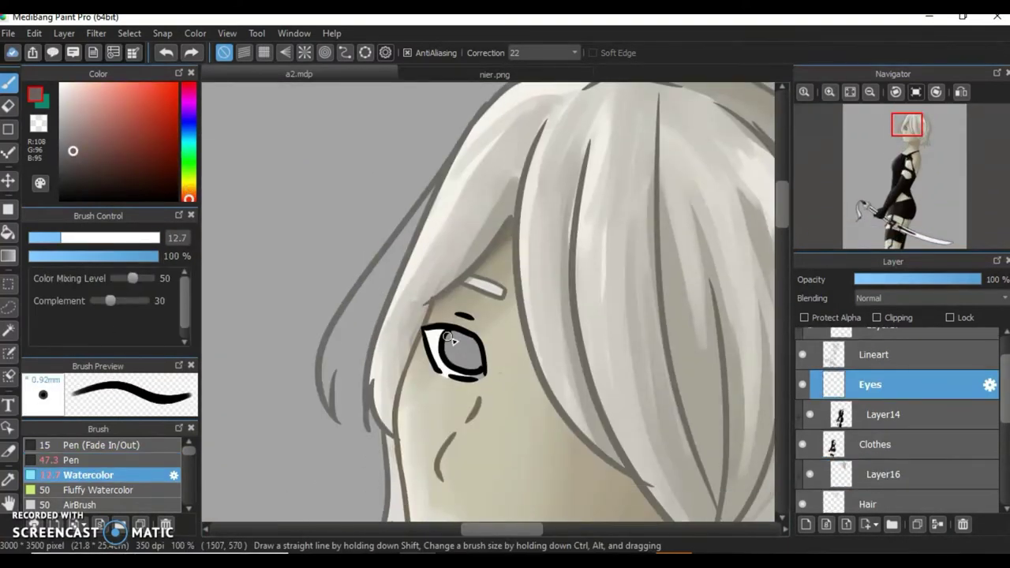
scroll(444, 336, down, 3)
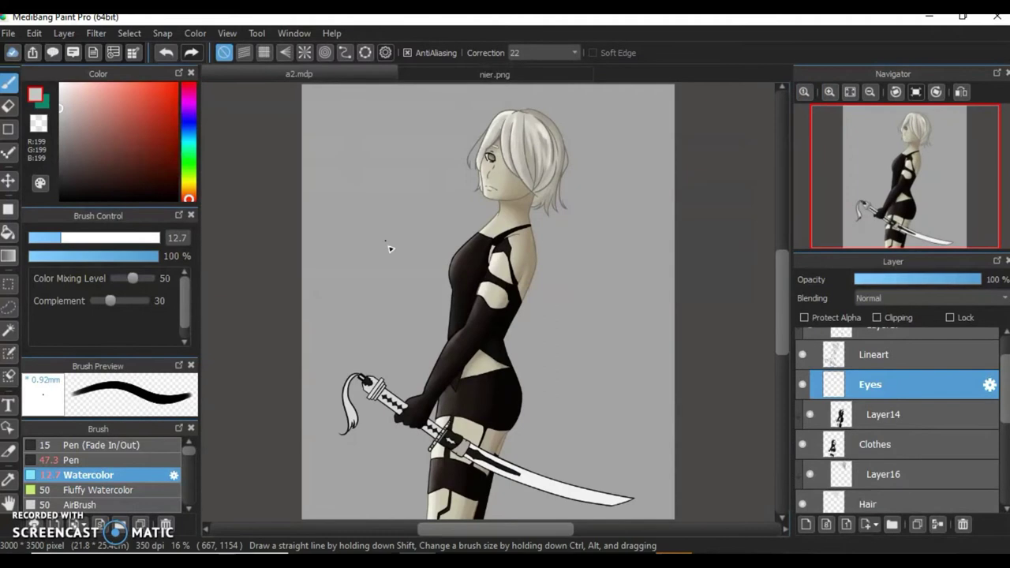
Recolour the sword's tassel and pommel outlines in light grey (R180 G176 B165) on the layer clipped to Lineart, using the Pen at size 26
alt+click(387, 248)
click(867, 331)
scroll(865, 216, up, 2)
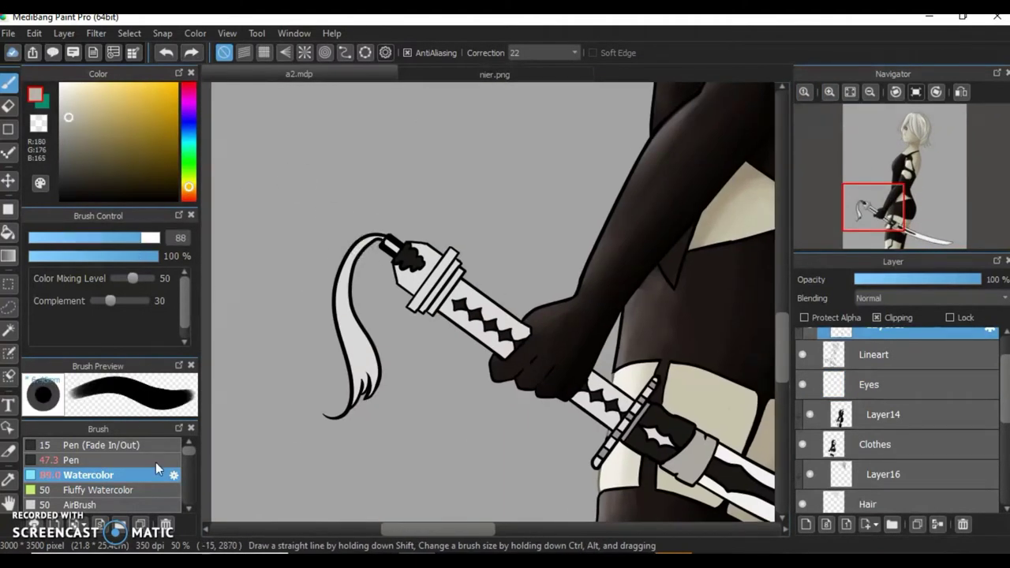
click(155, 461)
drag(351, 253, 341, 407)
click(803, 92)
click(803, 93)
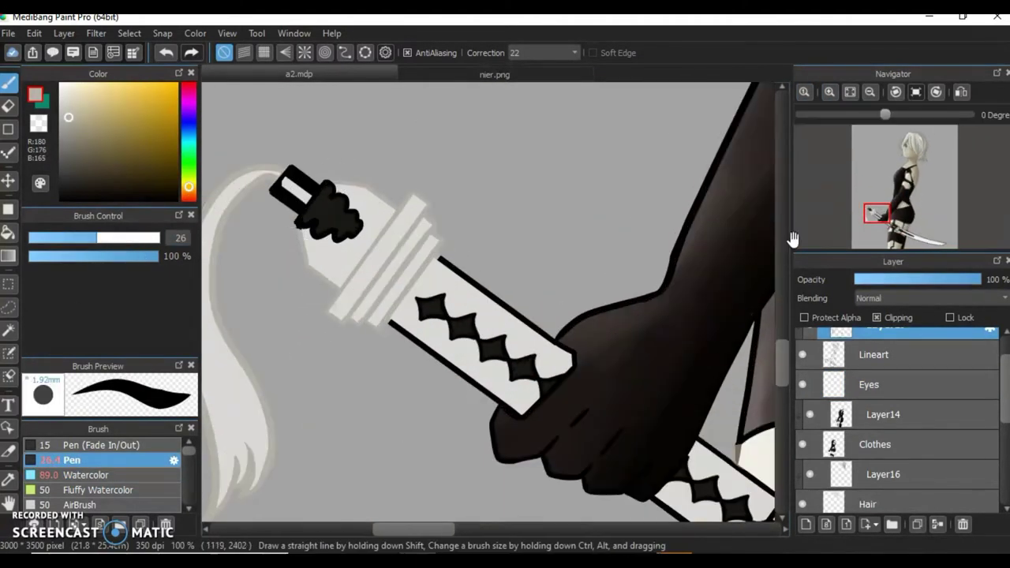
Recolour the sword handle's edges in light grey and the guard's outlines in darker grey (R116 G113 B99)
drag(889, 226, 889, 227)
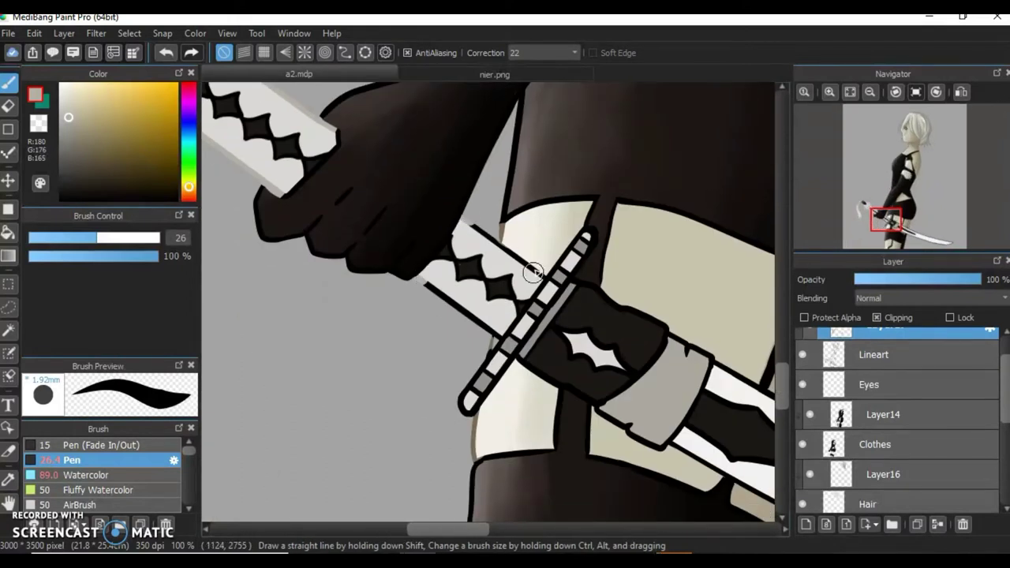
mouse_move(470, 397)
mouse_down()
mouse_move(509, 371)
mouse_move(489, 355)
mouse_move(552, 361)
mouse_move(481, 420)
mouse_move(451, 467)
mouse_move(514, 388)
mouse_move(531, 334)
mouse_move(607, 260)
mouse_move(611, 229)
mouse_up()
scroll(489, 355, up, 2)
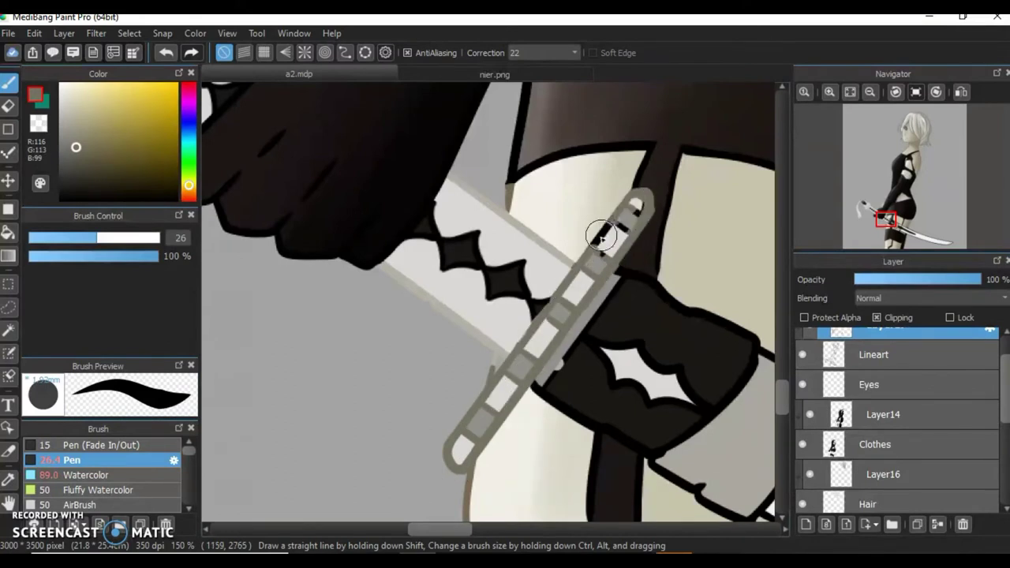